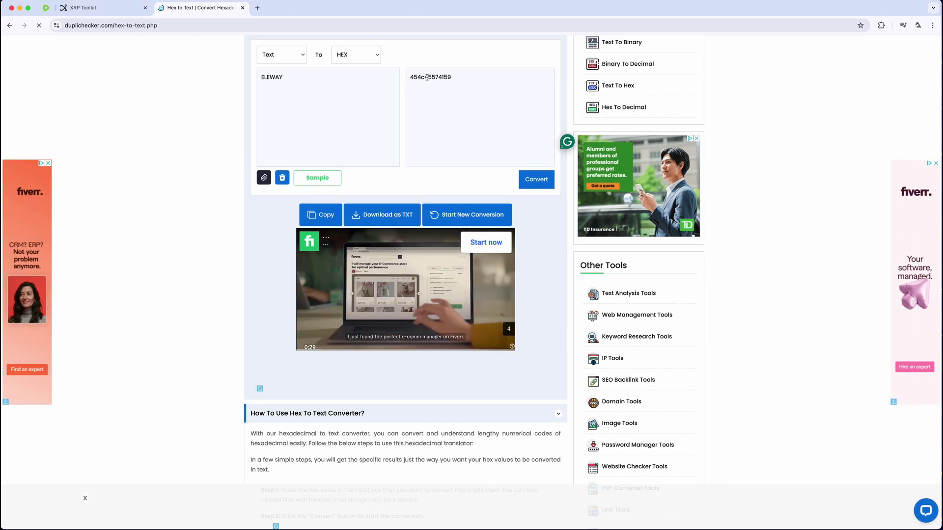
# Select the ELEWAY hex output text in the Duplichecker Hex to Text converter
pyautogui.moveTo(451, 77); pyautogui.dragTo(411, 77)
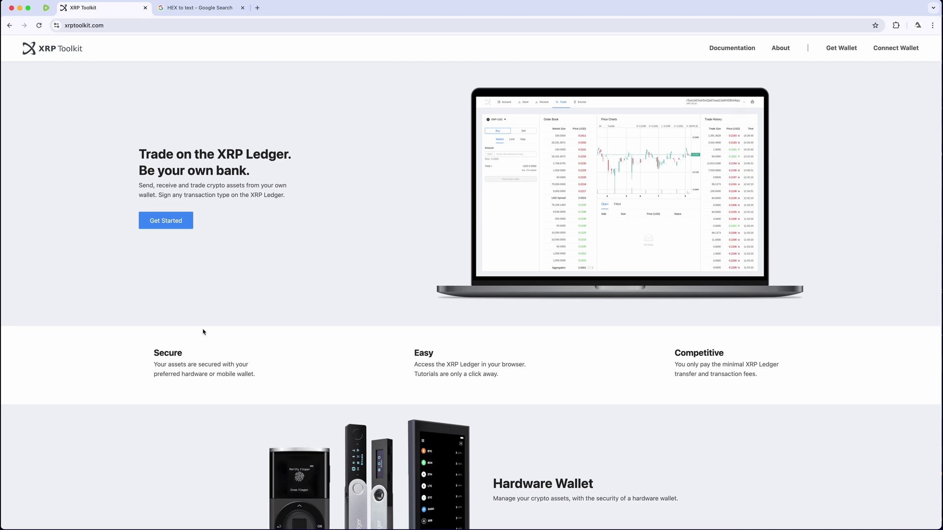
# Connect a Xaman wallet to XRP Toolkit, reaching the 2.50 XRP account overview
pyautogui.click(900, 49)
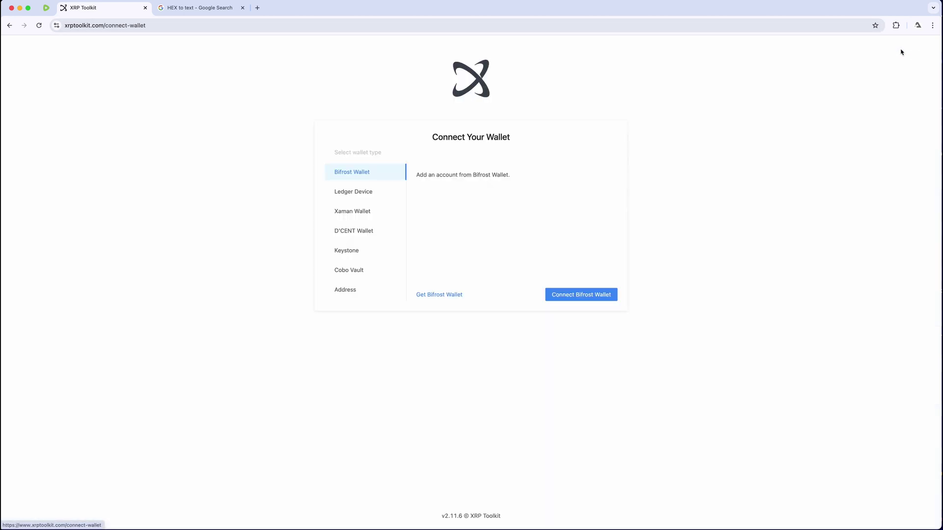
pyautogui.click(369, 212)
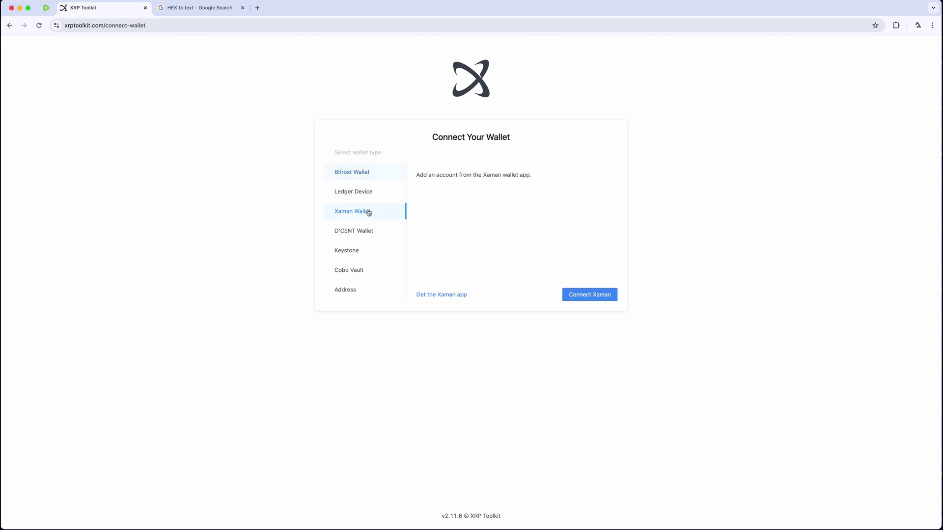
pyautogui.click(591, 295)
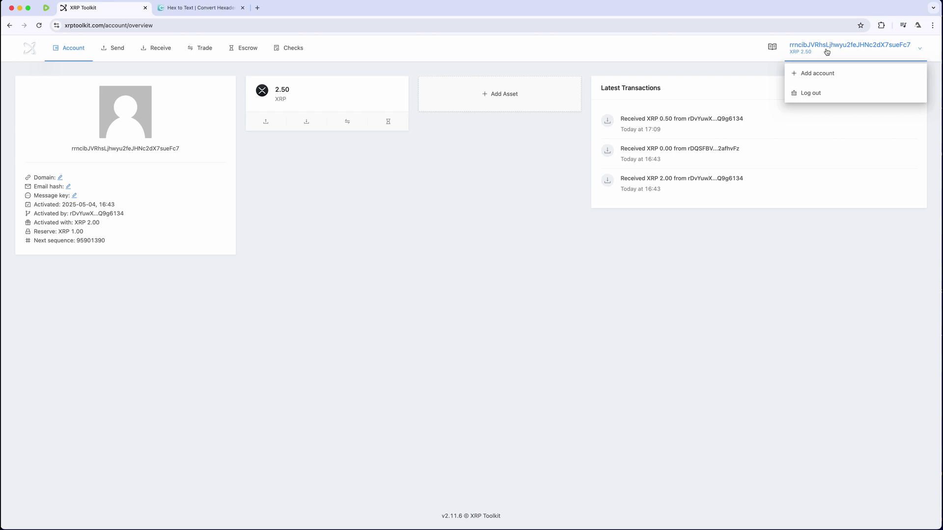
# Link a second Xaman wallet account and switch to the new 3.00 XRP account
pyautogui.click(829, 74)
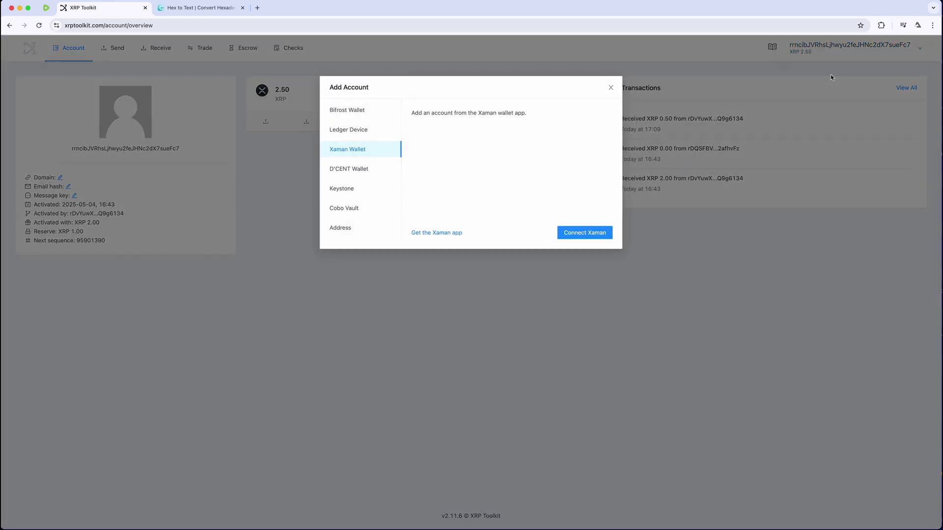
pyautogui.click(598, 233)
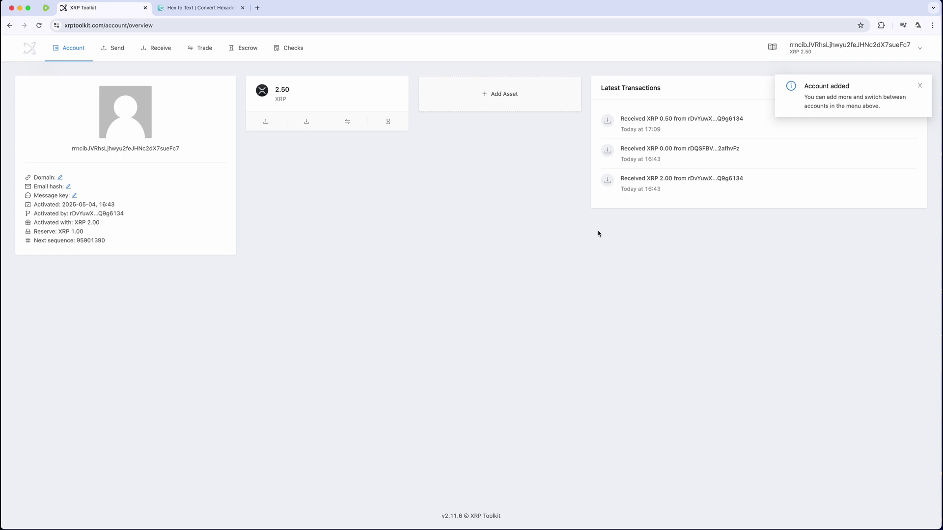
pyautogui.moveTo(878, 54)
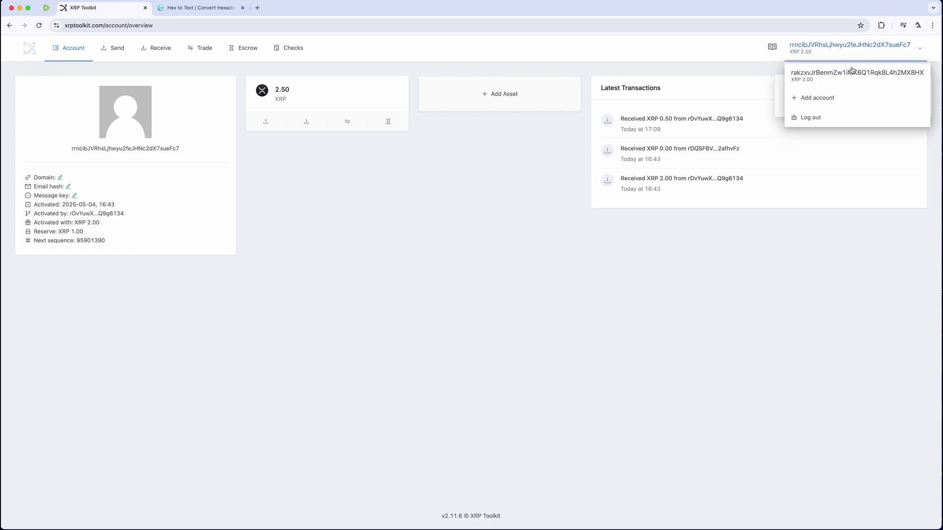
pyautogui.click(852, 78)
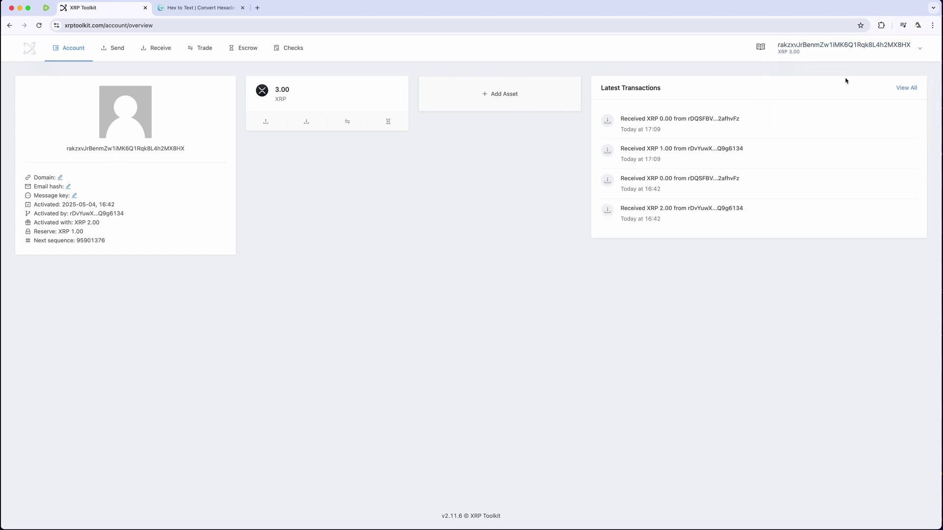
# Copy the 3.00 XRP account's address, then switch back to the 2.50 XRP account
pyautogui.moveTo(873, 48)
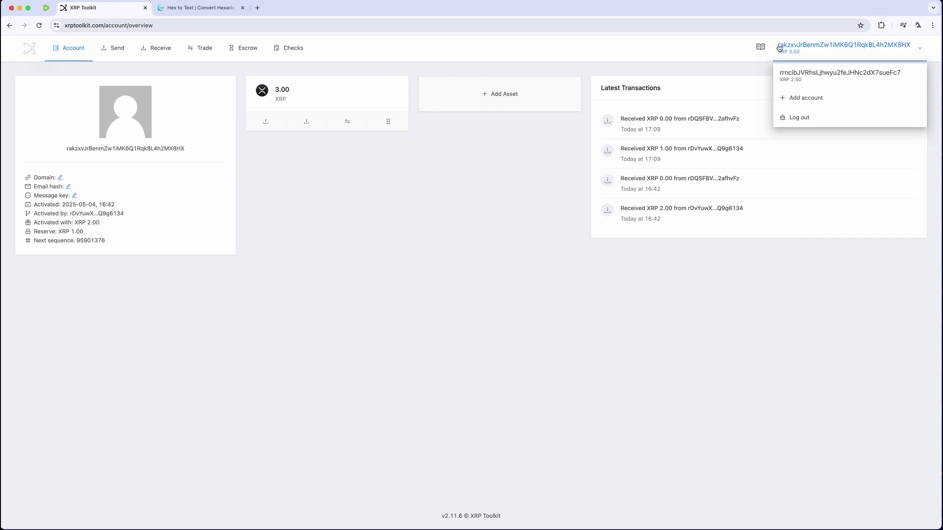
pyautogui.moveTo(779, 47); pyautogui.dragTo(909, 51)
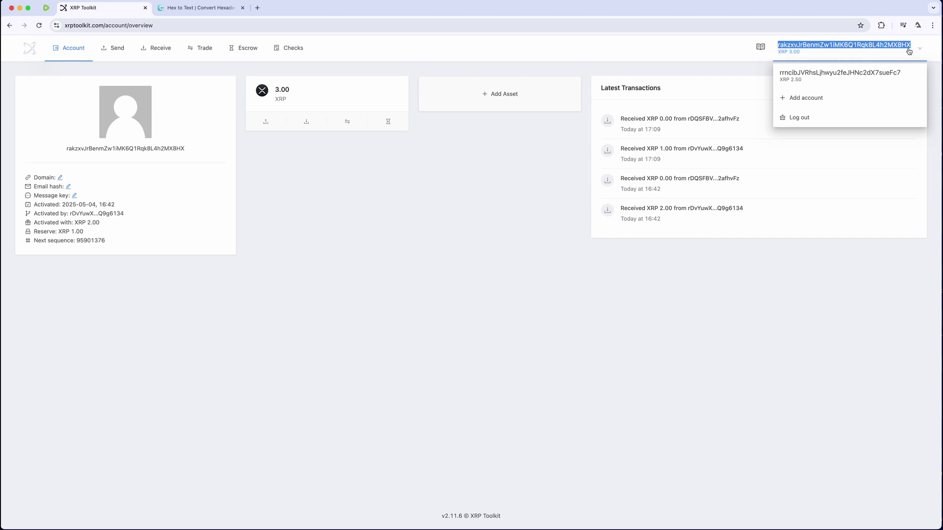
pyautogui.click(684, 66)
pyautogui.moveTo(875, 54)
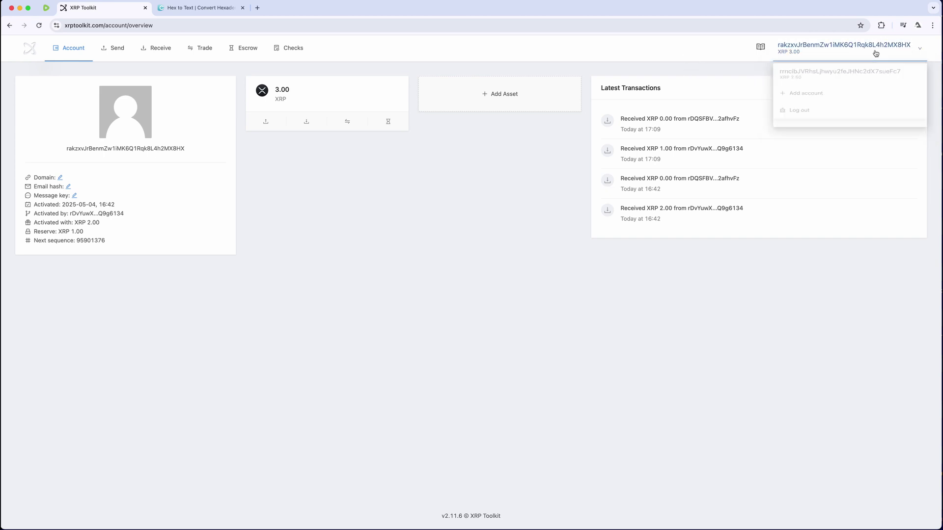
pyautogui.click(878, 77)
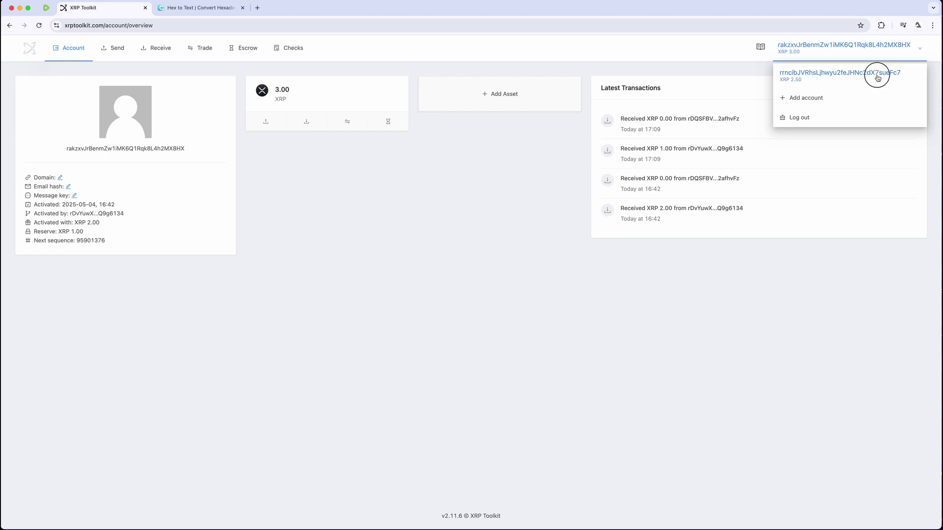
# Begin a custom trusted asset with the added 3.00 XRP account as issuer
pyautogui.click(513, 95)
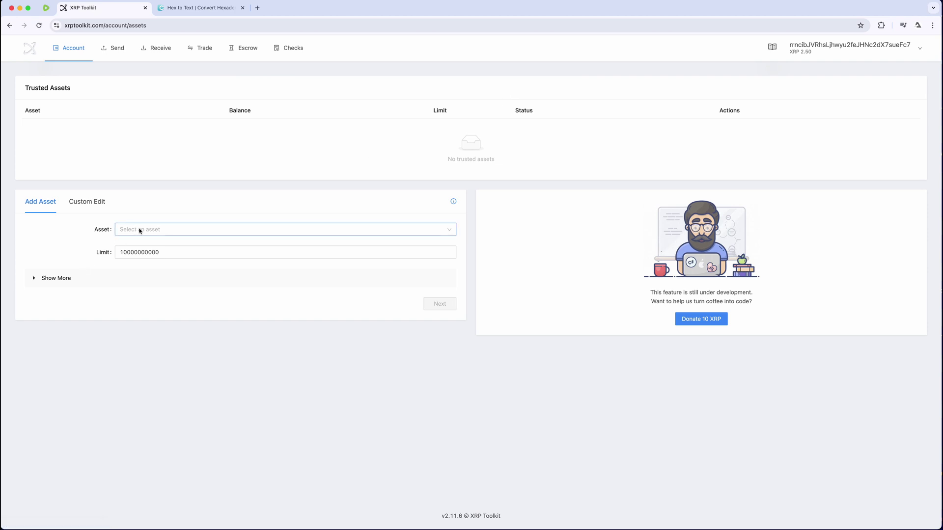
pyautogui.click(95, 203)
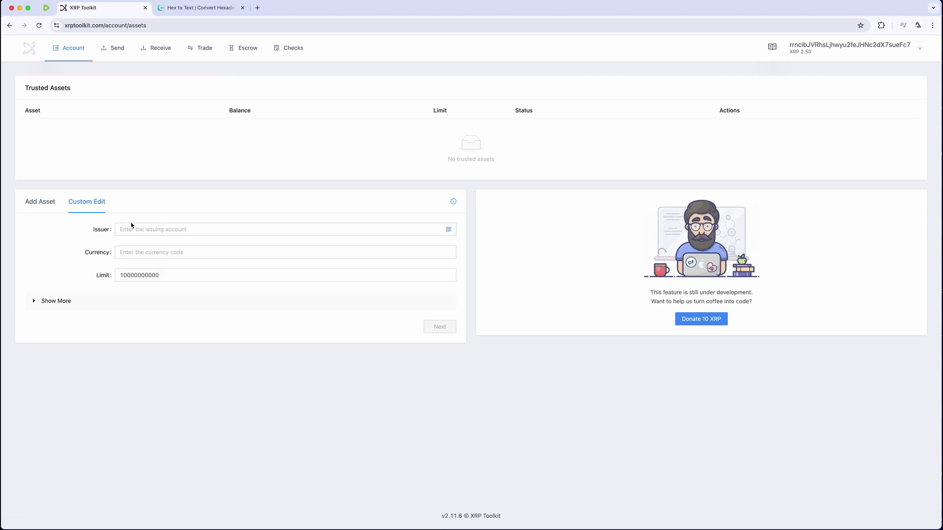
pyautogui.click(136, 227)
pyautogui.write('rakzxvdrBenmZw1iMK6Q1Rqk8L4h2MX8HX')
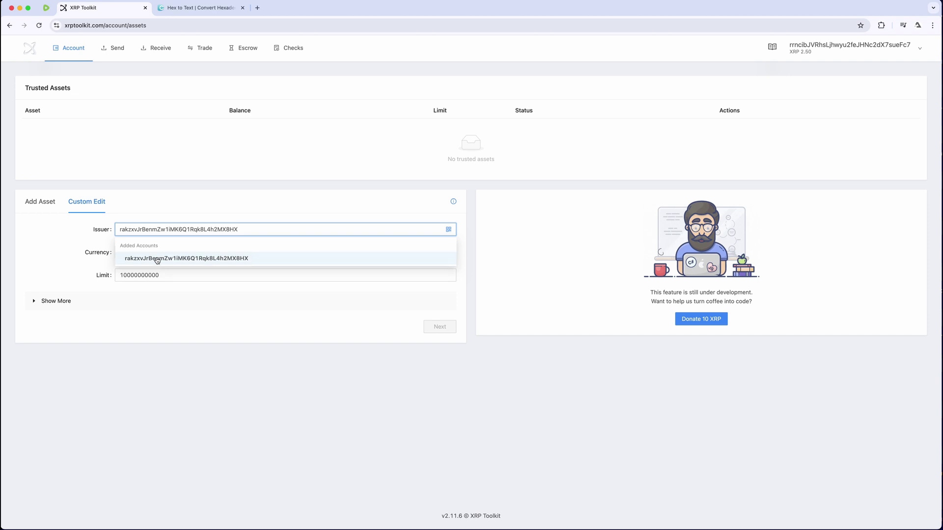
pyautogui.click(157, 259)
pyautogui.click(165, 253)
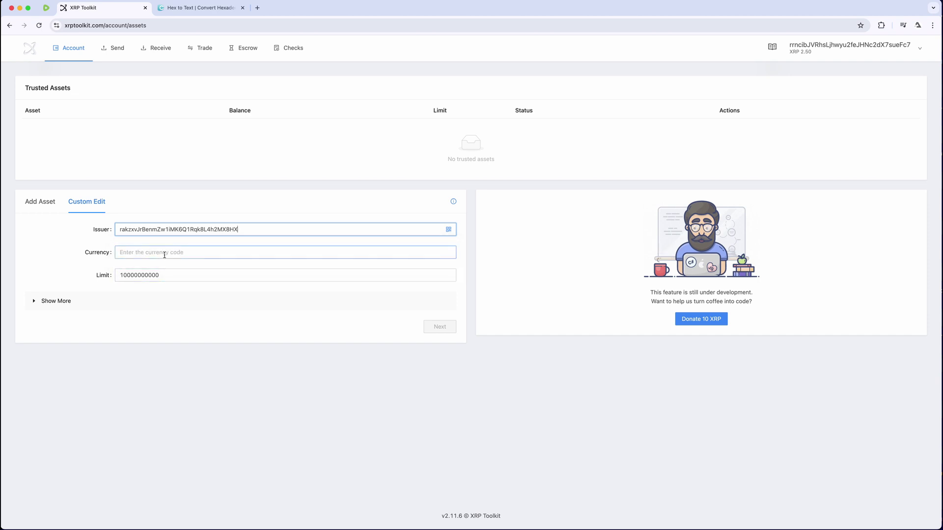
pyautogui.click(192, 8)
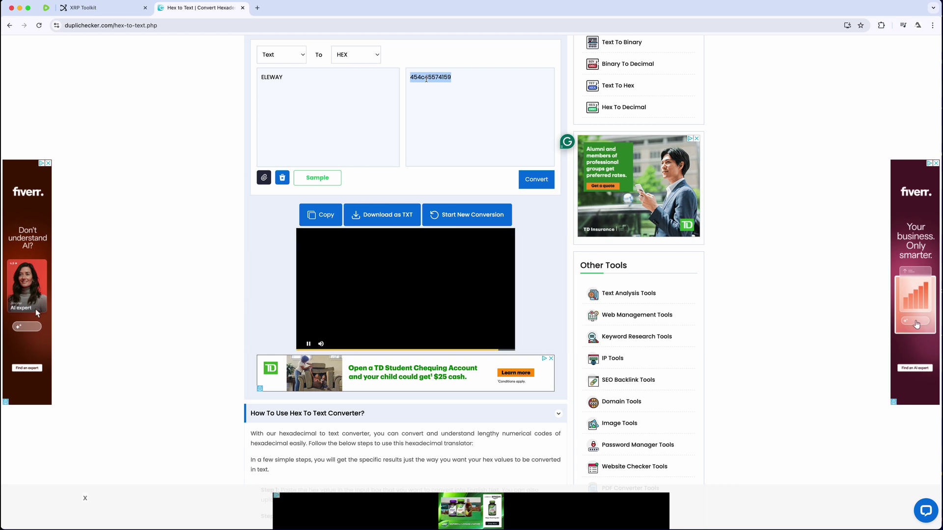
pyautogui.moveTo(451, 78); pyautogui.dragTo(405, 78)
pyautogui.press('super+c')
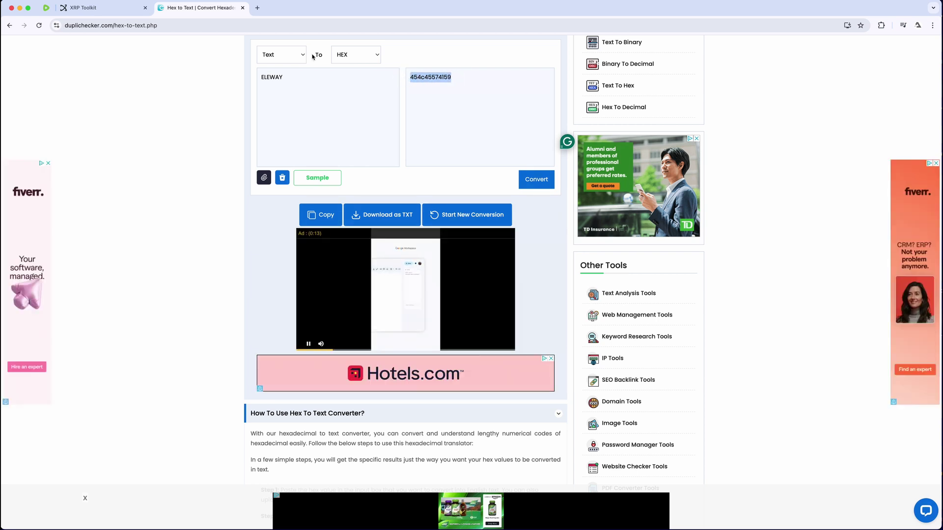
pyautogui.click(115, 14)
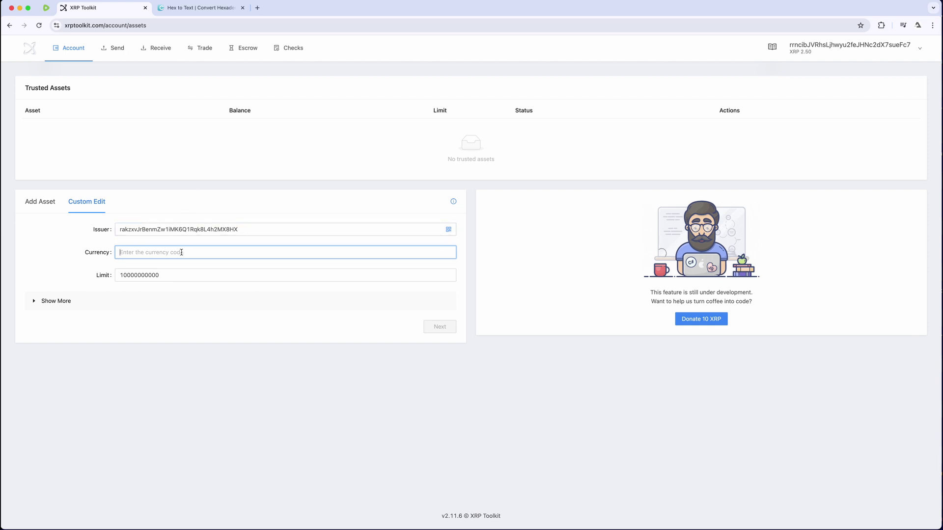
pyautogui.press('super+v')
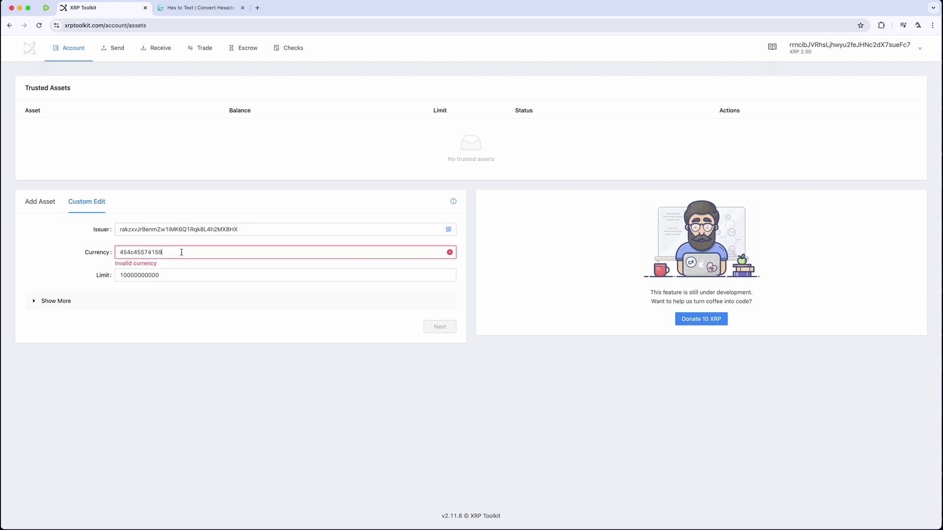
pyautogui.write('0')
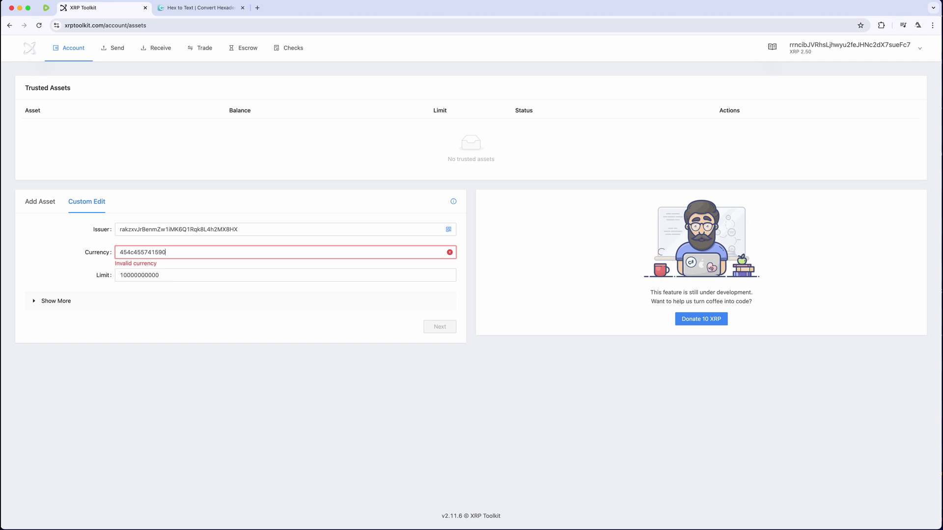
pyautogui.write('00000000')
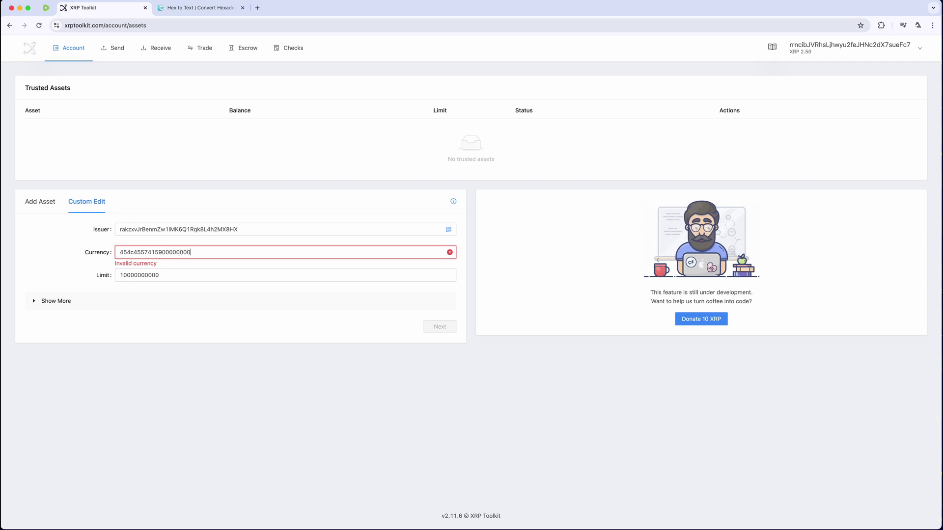
pyautogui.write('0000000000000000000')
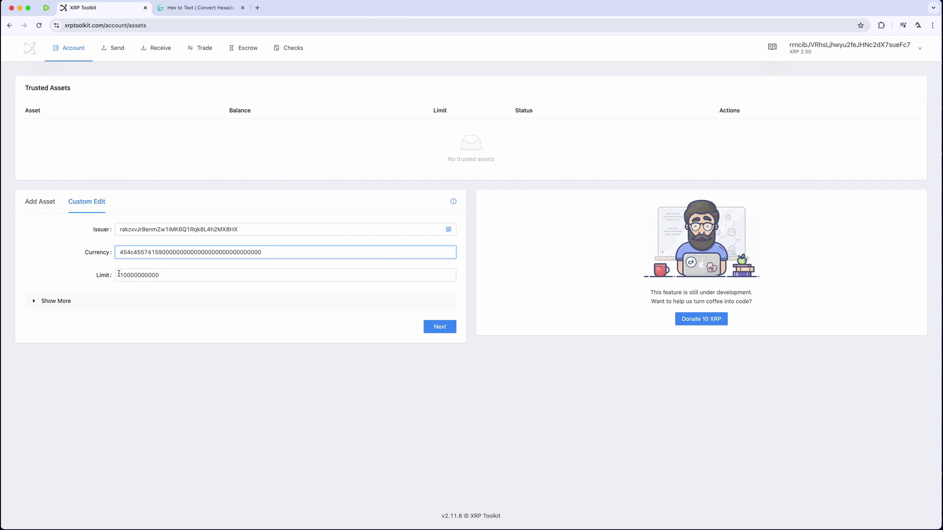
pyautogui.moveTo(160, 275); pyautogui.dragTo(120, 271)
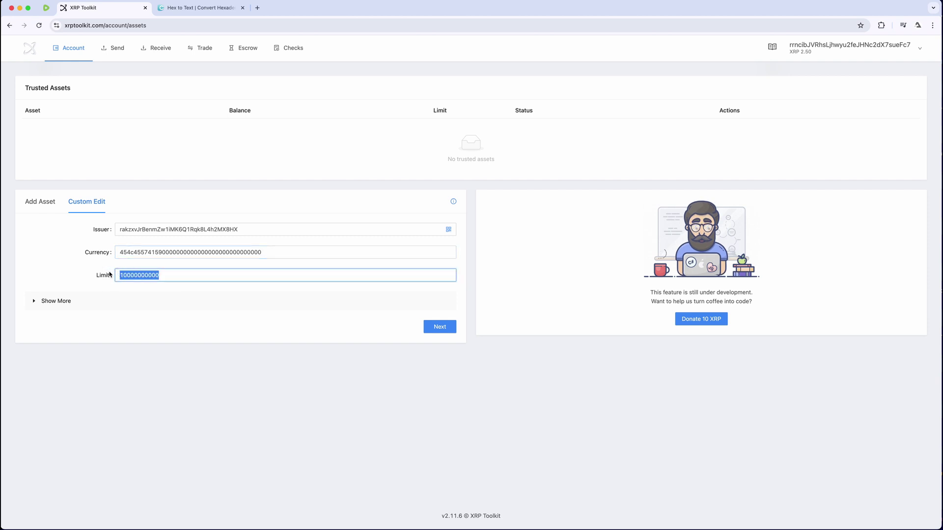
pyautogui.write('1000000')
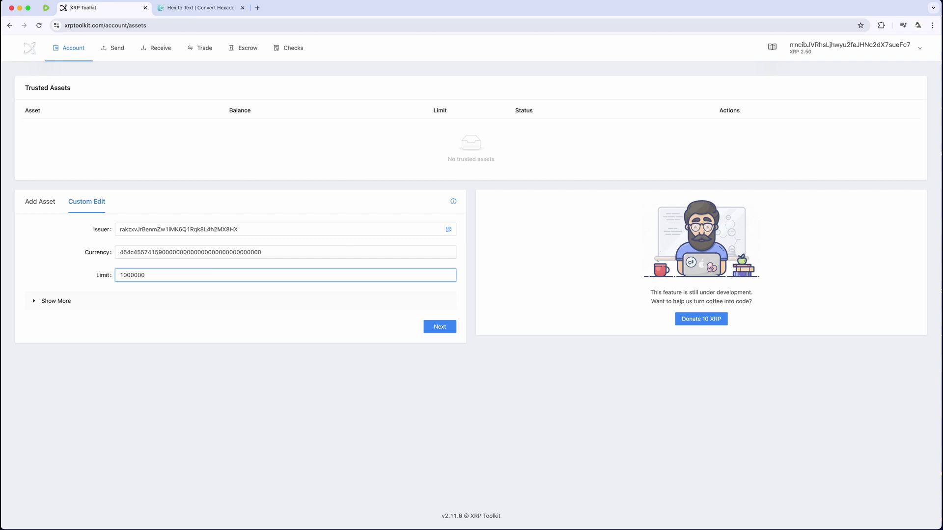
pyautogui.write('00')
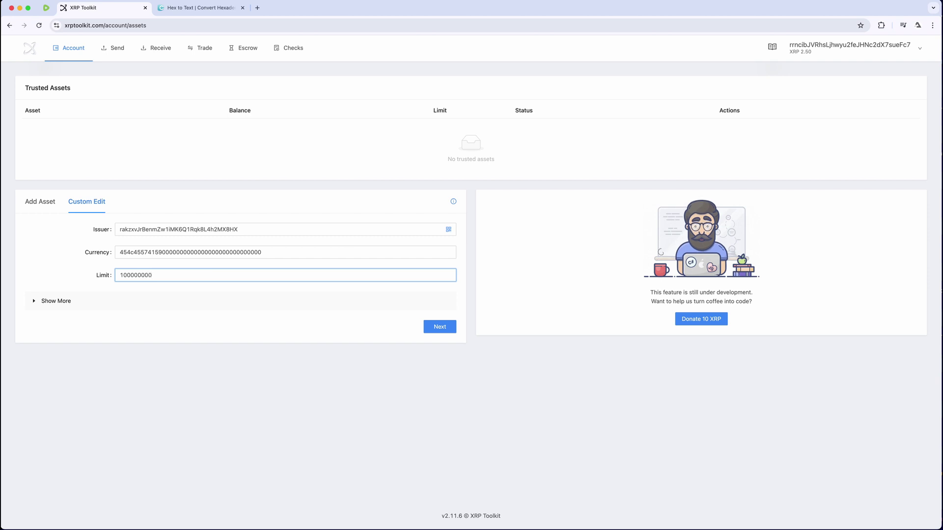
pyautogui.write('0')
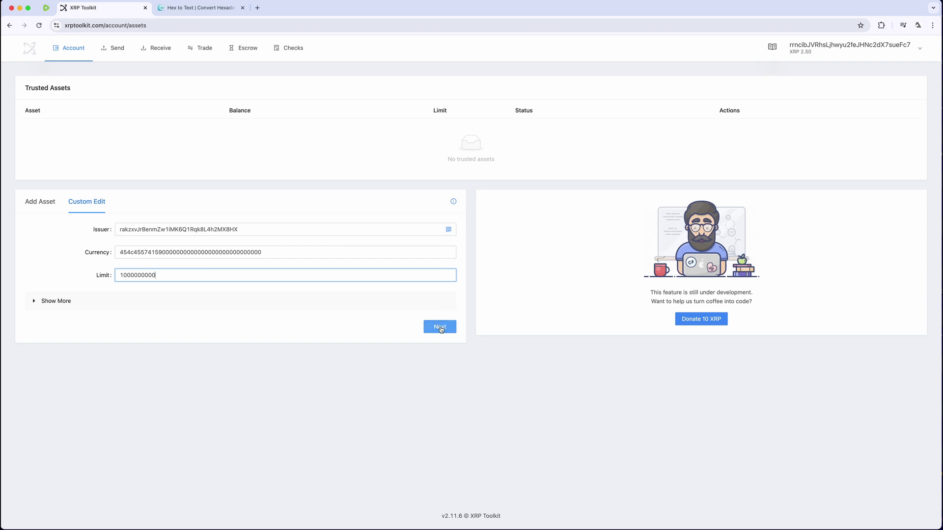
# Submit the ELEWAY trust line and confirm it in the Xumm prompt
pyautogui.click(440, 327)
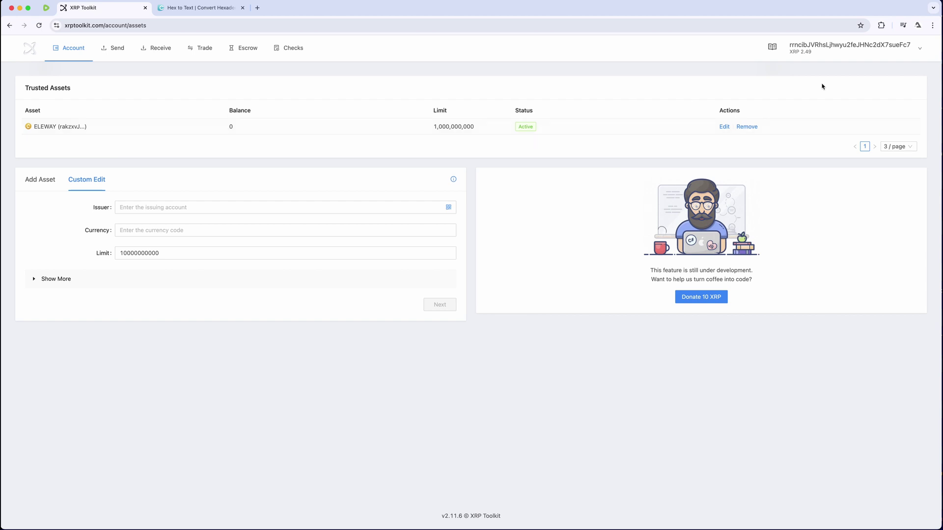
# Switch to the 3.00 XRP issuer account and open its Send Payment form
pyautogui.moveTo(876, 49)
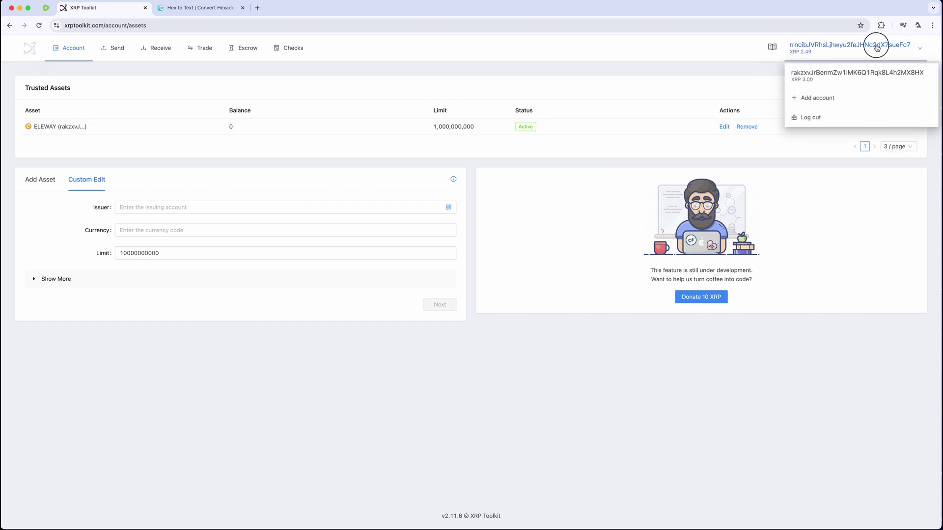
pyautogui.click(874, 77)
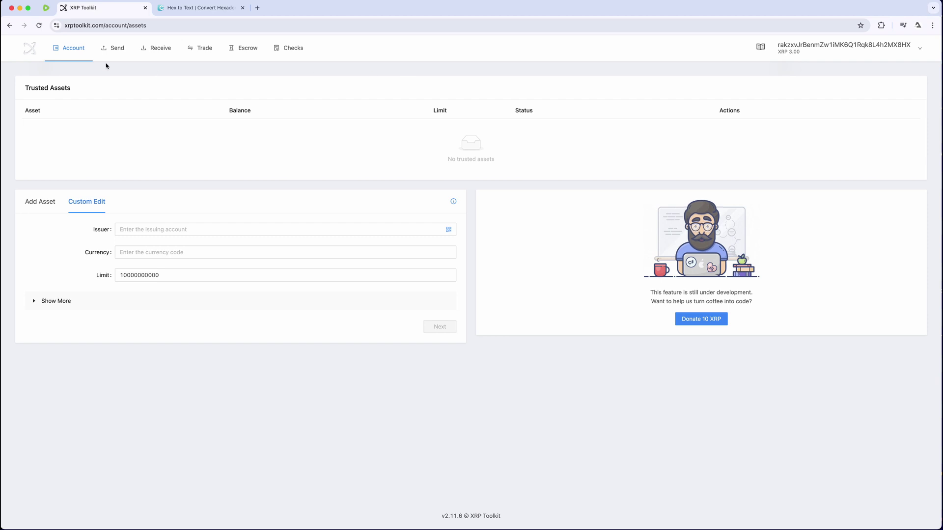
pyautogui.click(114, 51)
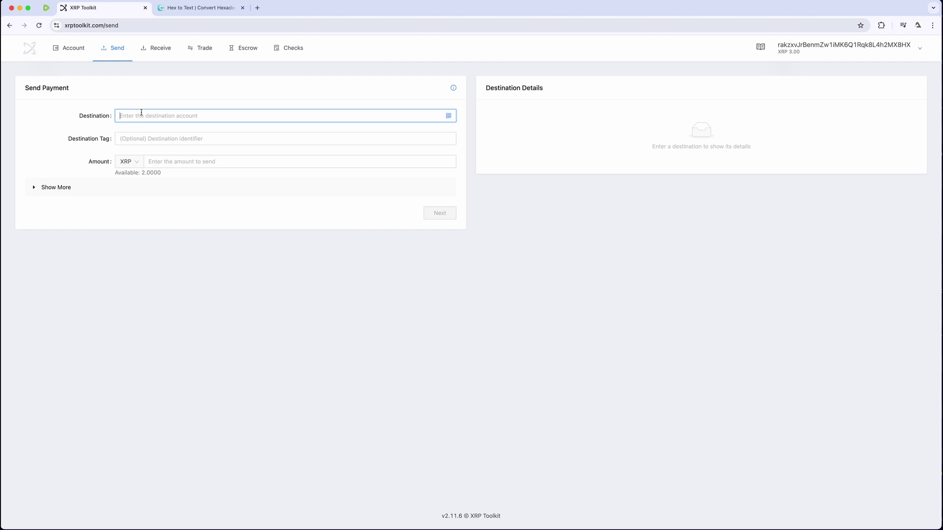
# Copy the holder account's address, then switch back to the issuer account
pyautogui.click(907, 50)
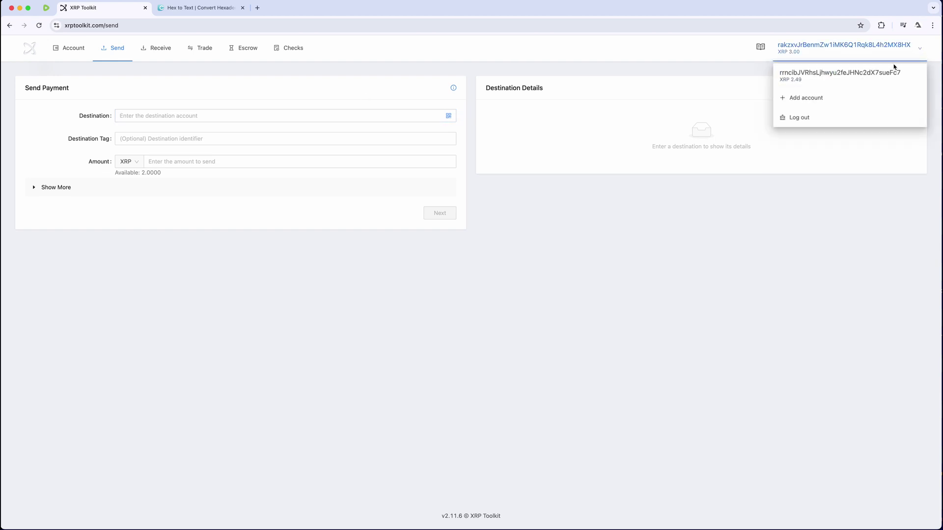
pyautogui.click(891, 75)
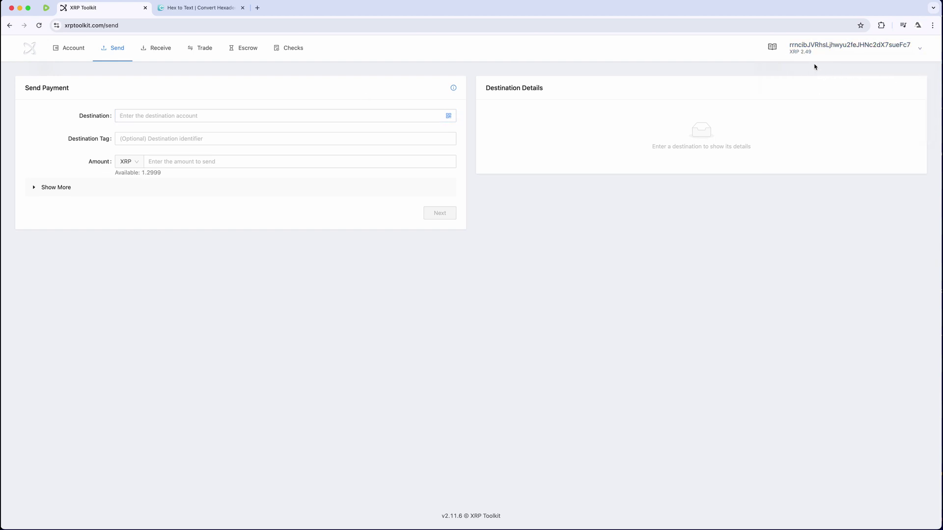
pyautogui.moveTo(791, 49)
pyautogui.moveTo(788, 45); pyautogui.dragTo(911, 49)
pyautogui.press('super+c')
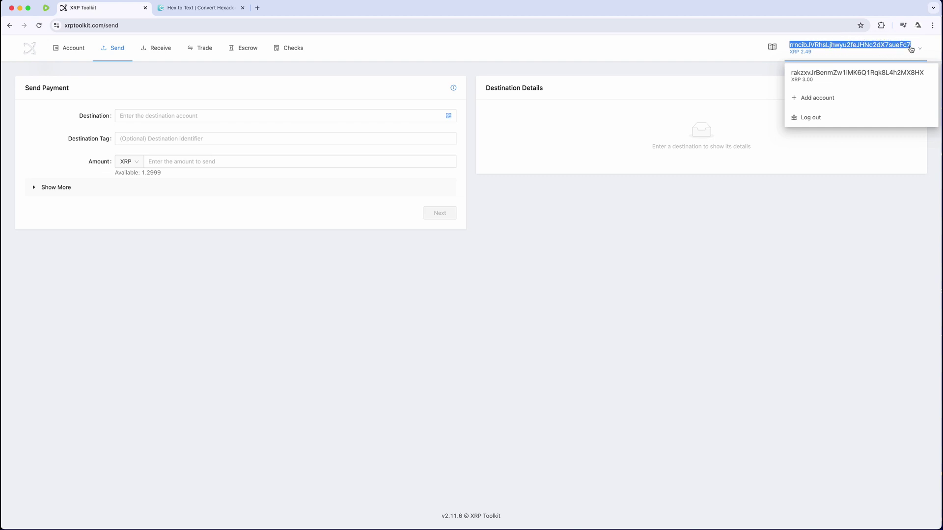
pyautogui.click(867, 49)
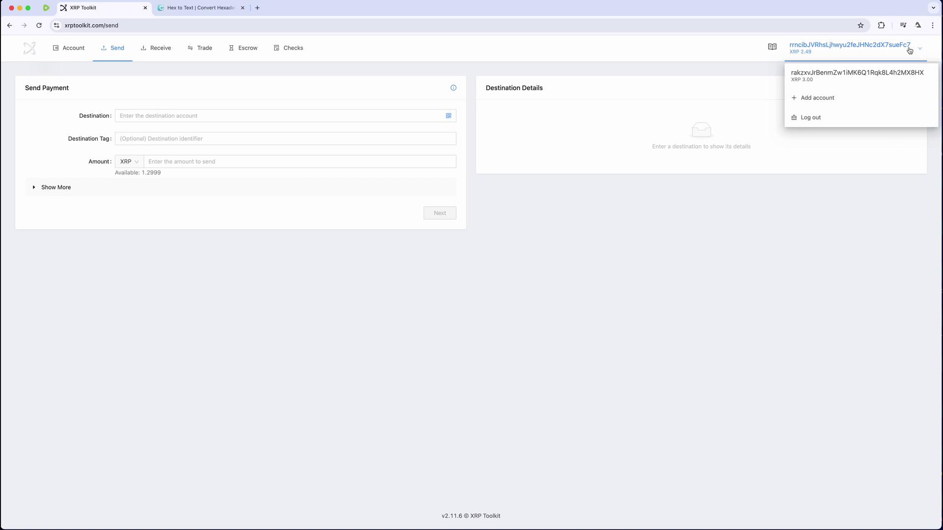
pyautogui.click(903, 80)
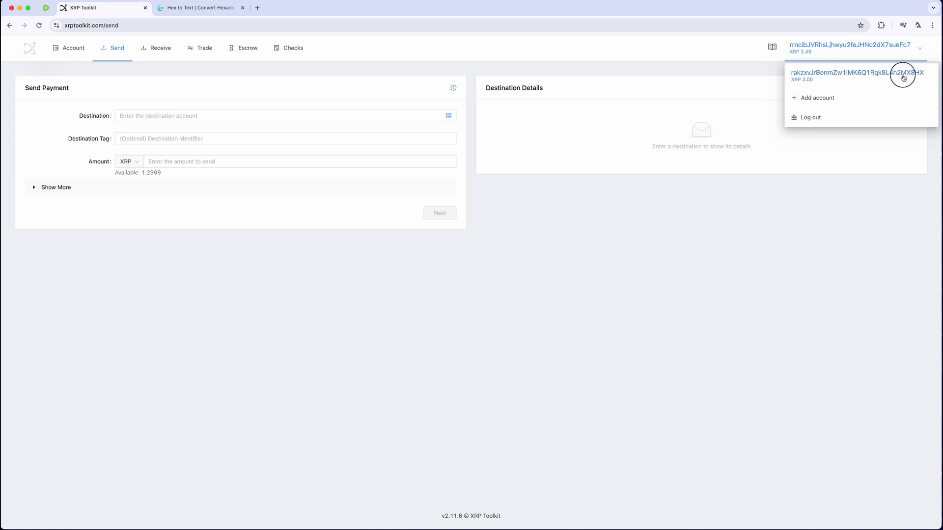
# Set the holder account as payment destination and review currency and Send Max options
pyautogui.click(199, 115)
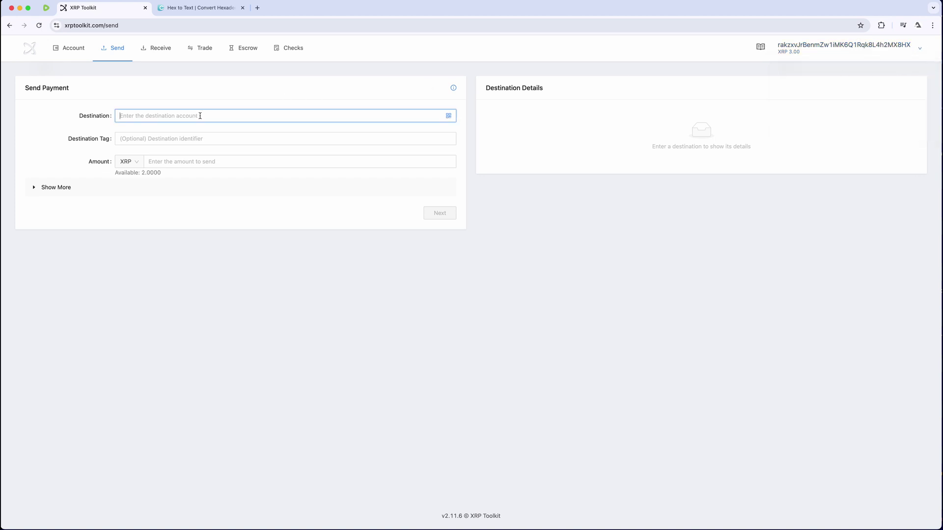
pyautogui.press('super+v')
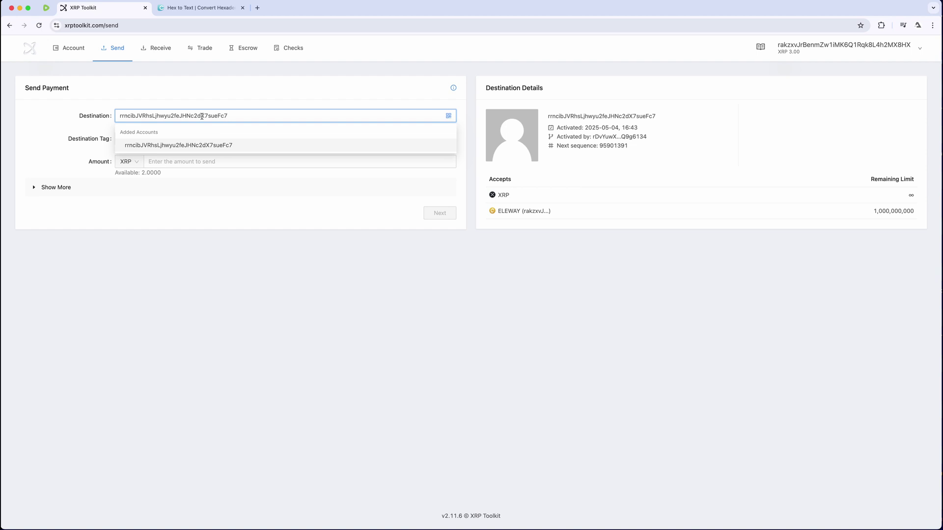
pyautogui.click(214, 150)
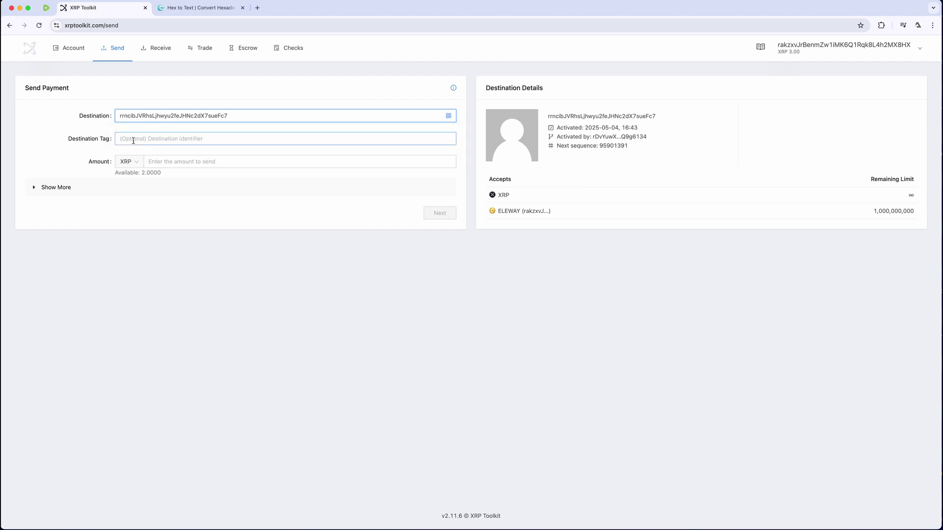
pyautogui.click(136, 163)
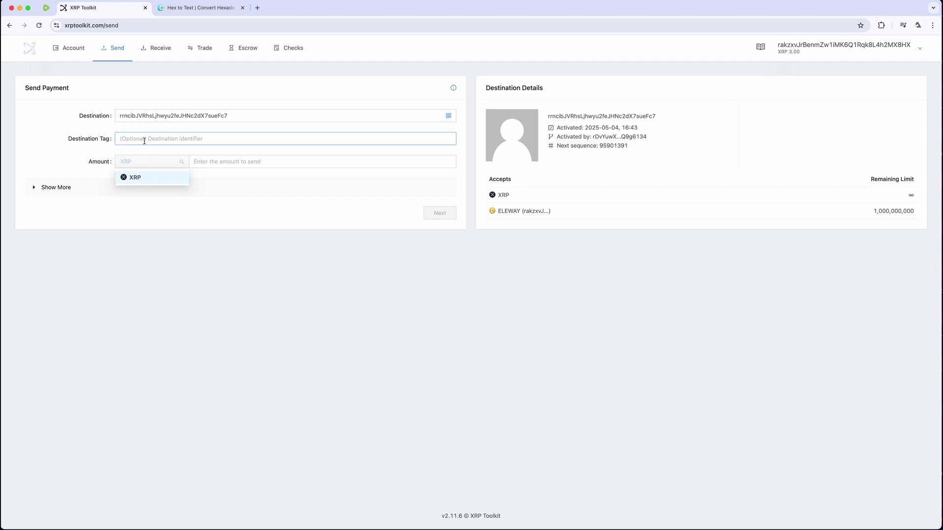
pyautogui.click(144, 141)
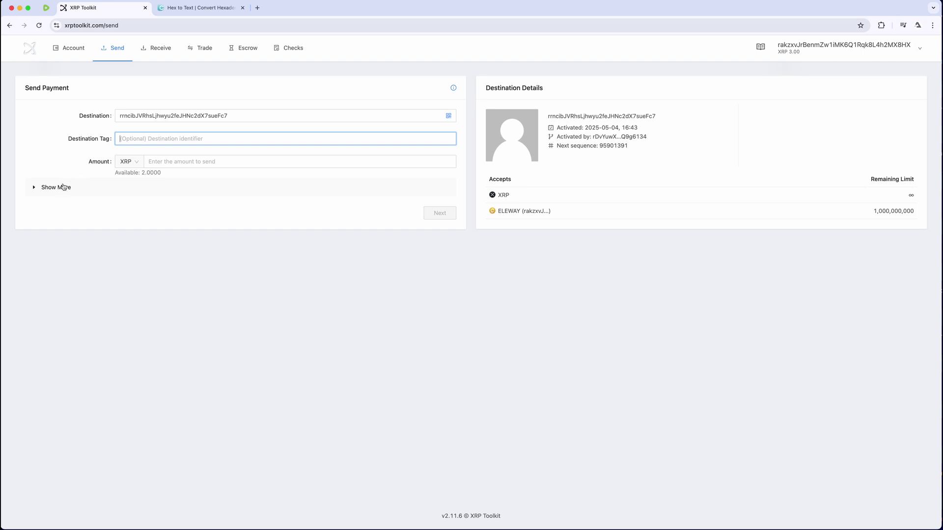
pyautogui.click(63, 187)
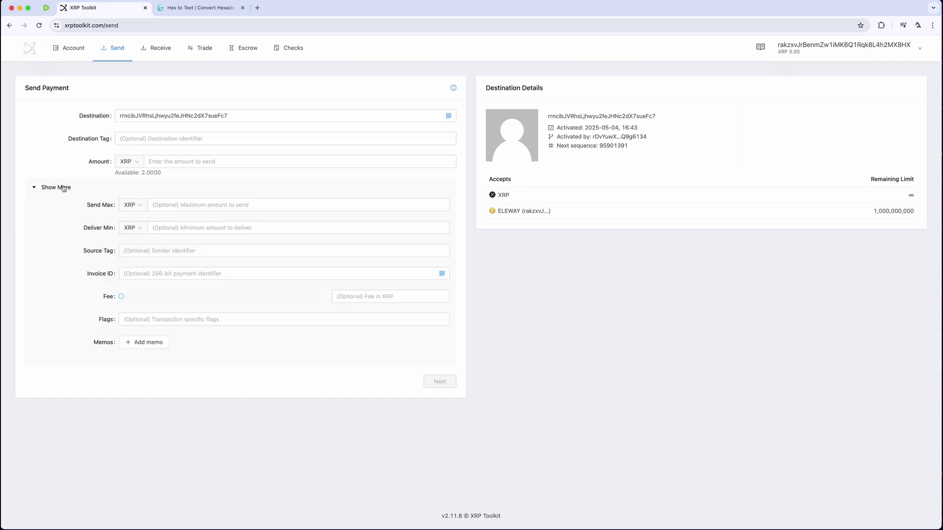
pyautogui.click(131, 204)
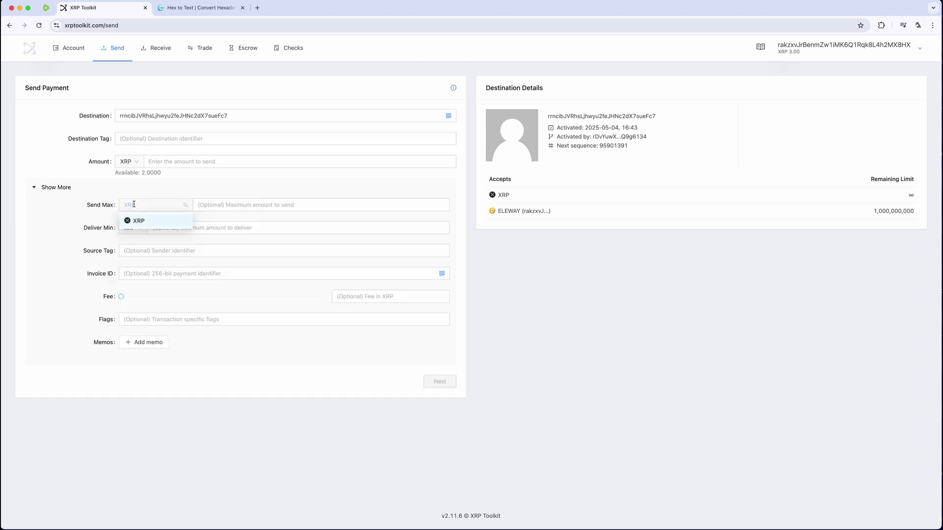
pyautogui.click(125, 162)
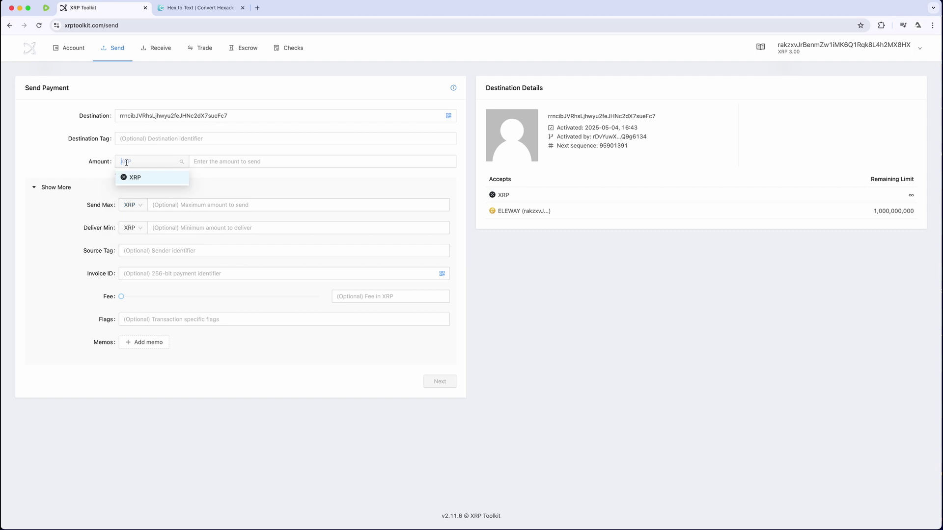
pyautogui.write('e')
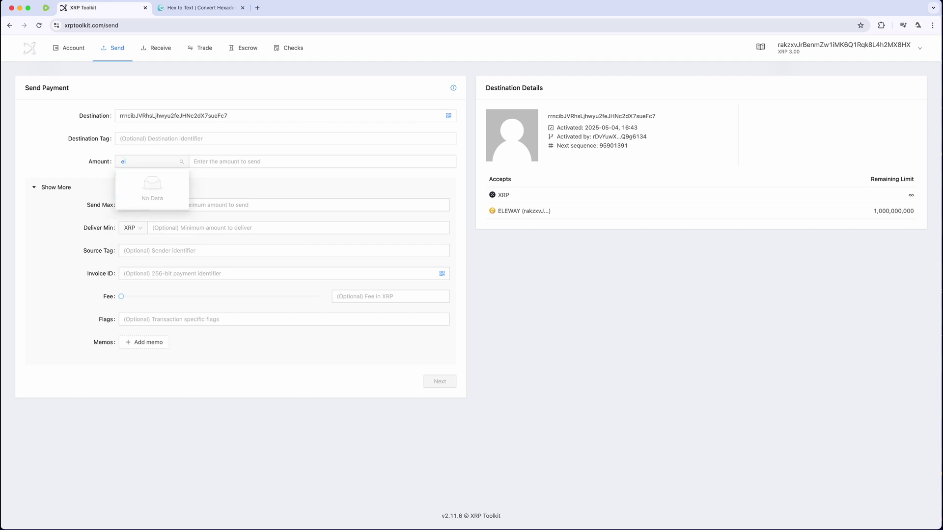
pyautogui.press('BackSpace')
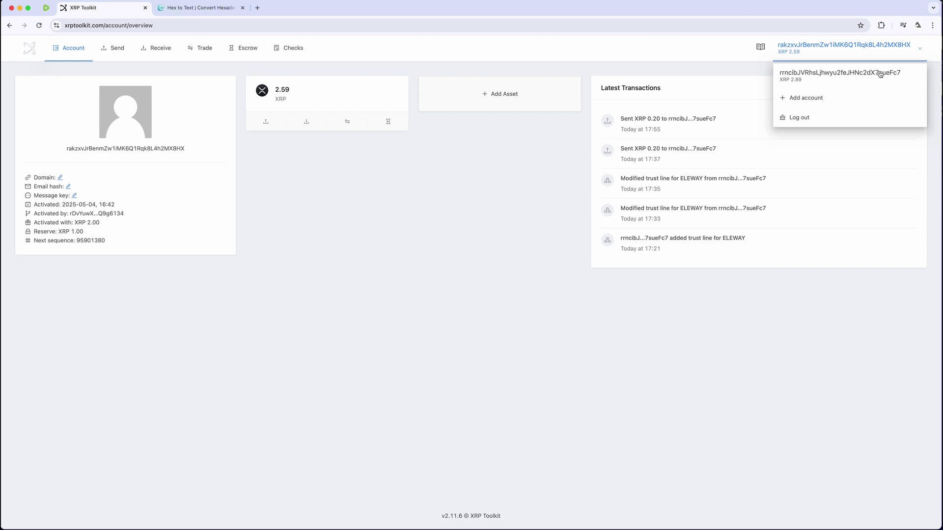
# On the holder account, start a payment with ELEWAY as the currency
pyautogui.click(880, 74)
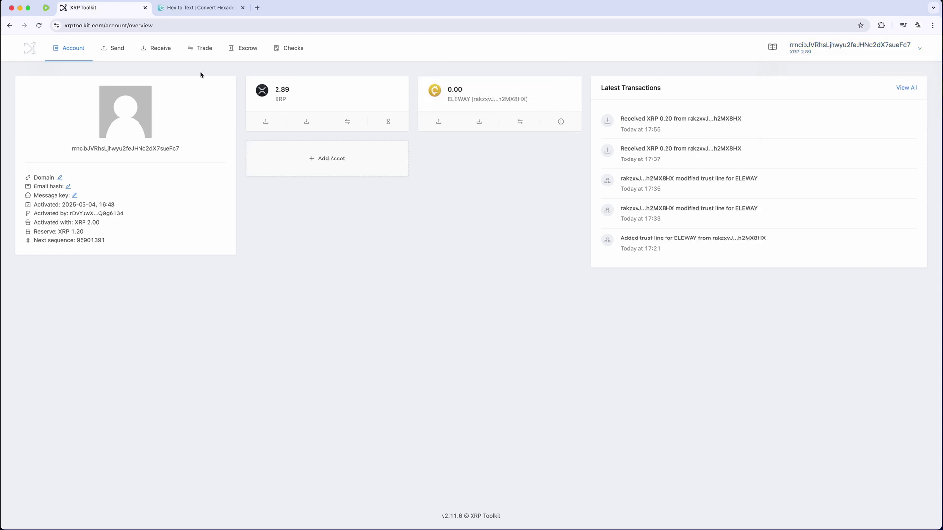
pyautogui.click(125, 54)
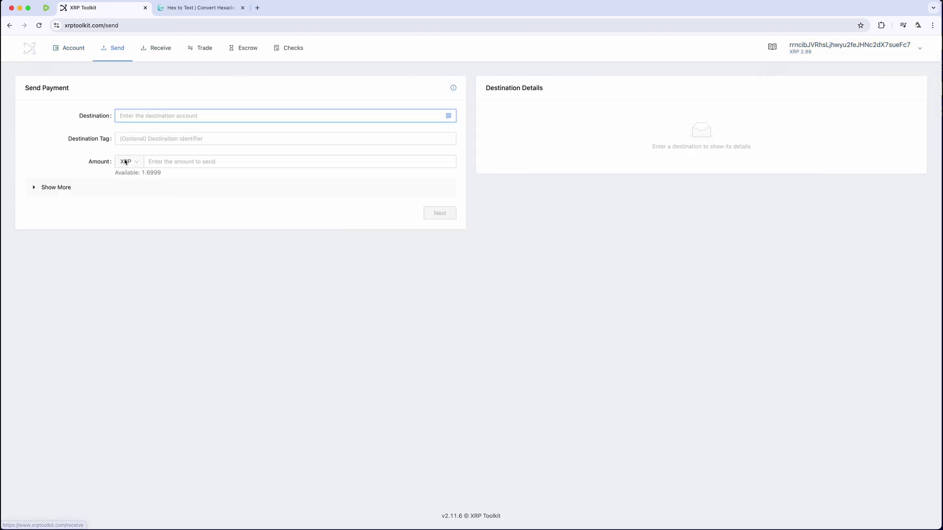
pyautogui.click(130, 162)
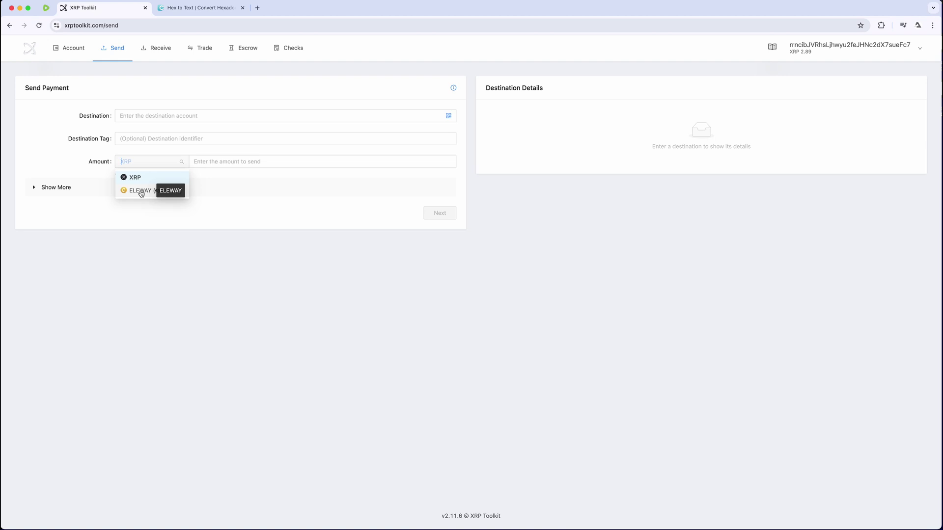
pyautogui.click(141, 193)
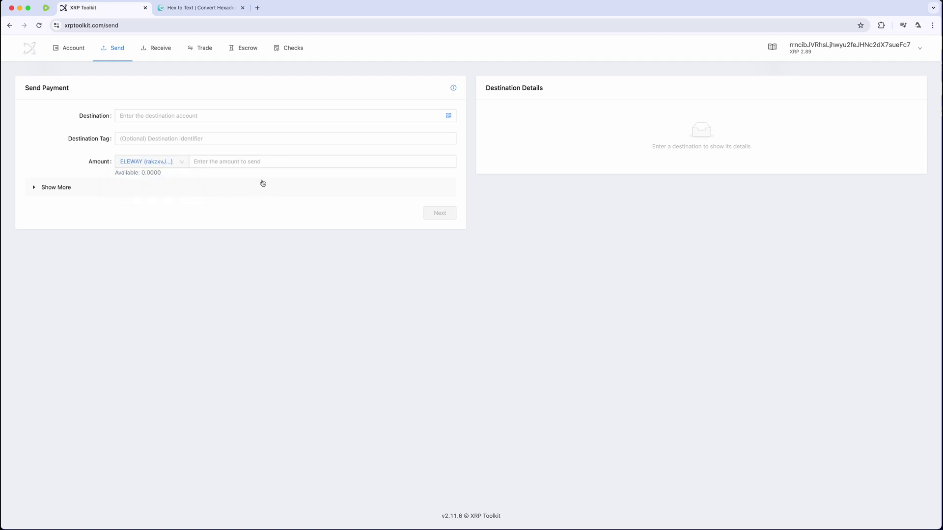
# Copy the holder account's address from the header
pyautogui.moveTo(910, 46)
pyautogui.moveTo(911, 44); pyautogui.dragTo(795, 48)
pyautogui.click(795, 46)
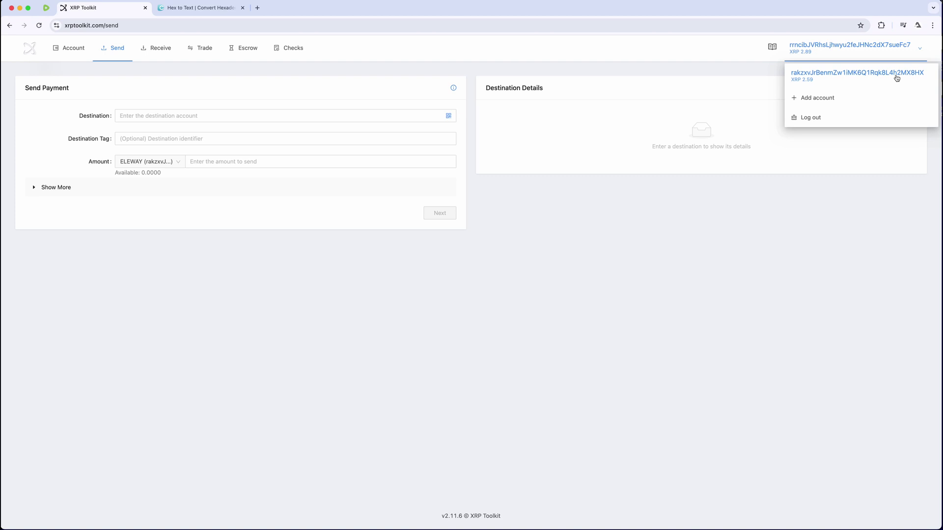
# Switch to the issuer account and set the holder account as payment destination
pyautogui.click(896, 78)
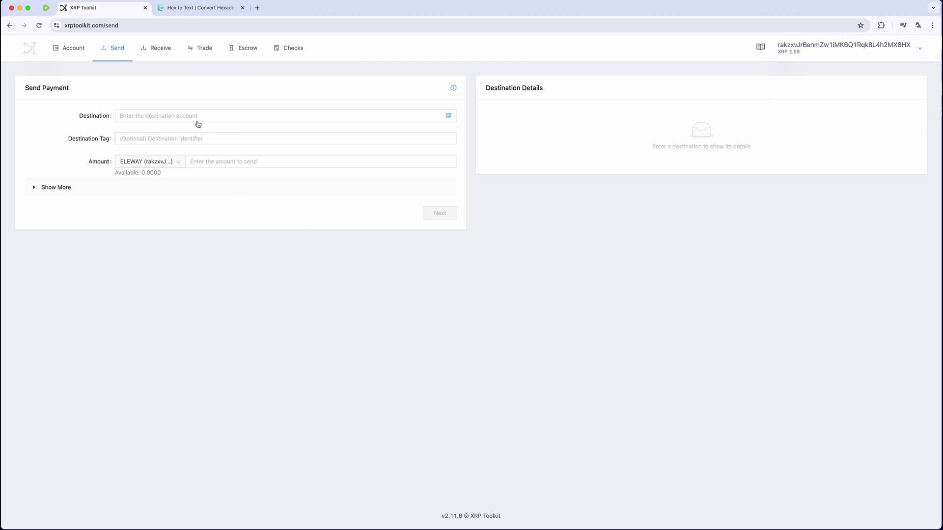
pyautogui.click(198, 117)
pyautogui.write('rrncibJVRhsLjhwyu2feJHNc2dX7sueFc7')
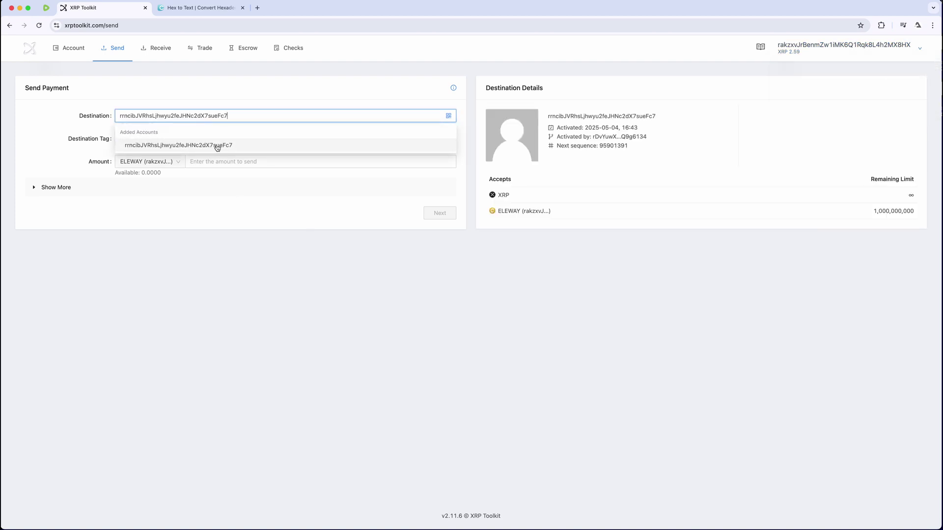
pyautogui.click(216, 145)
pyautogui.click(228, 161)
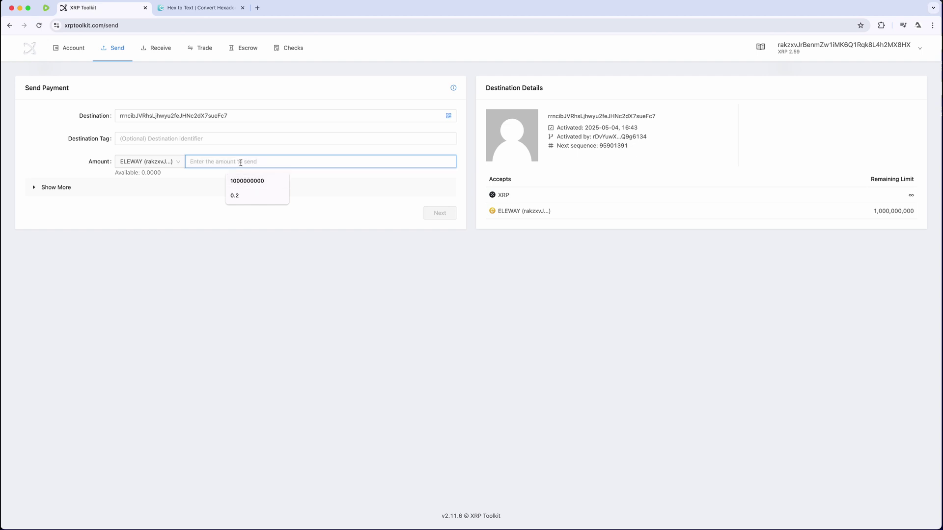
pyautogui.write('100000')
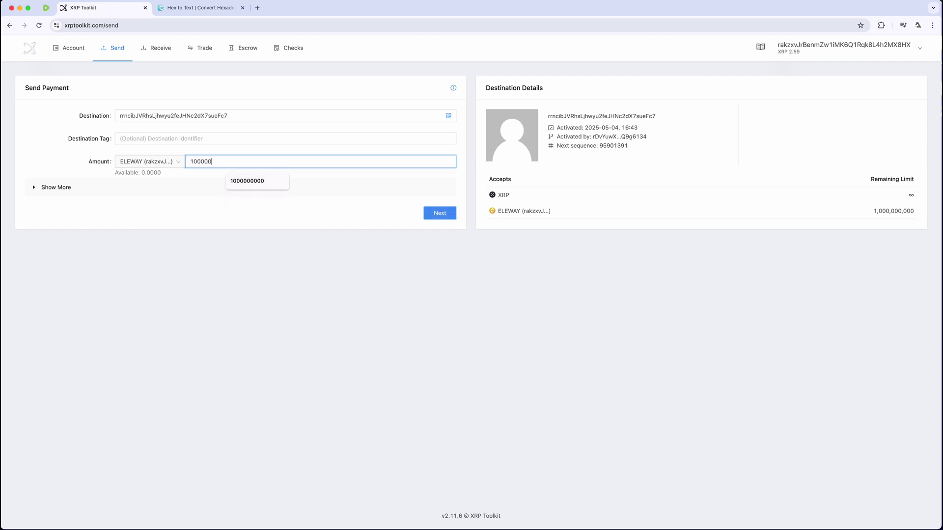
pyautogui.write('0000')
pyautogui.click(279, 212)
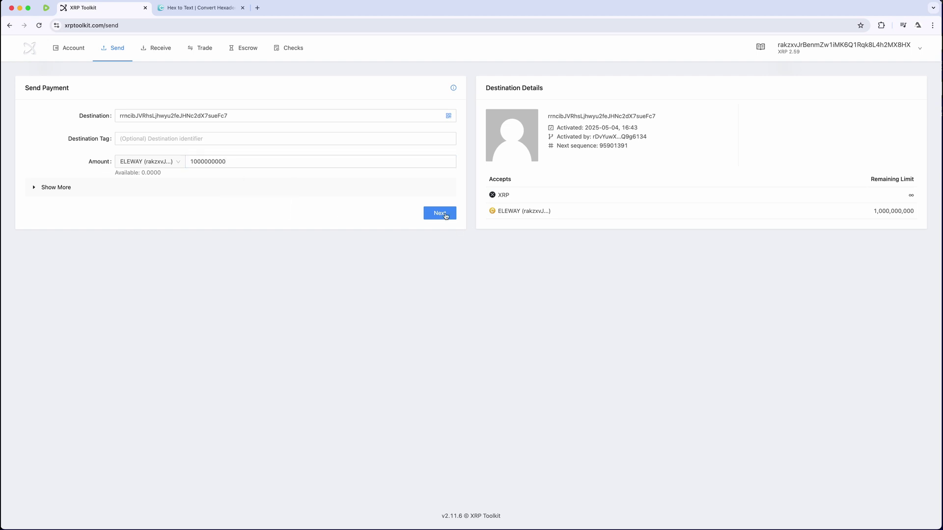
pyautogui.click(441, 213)
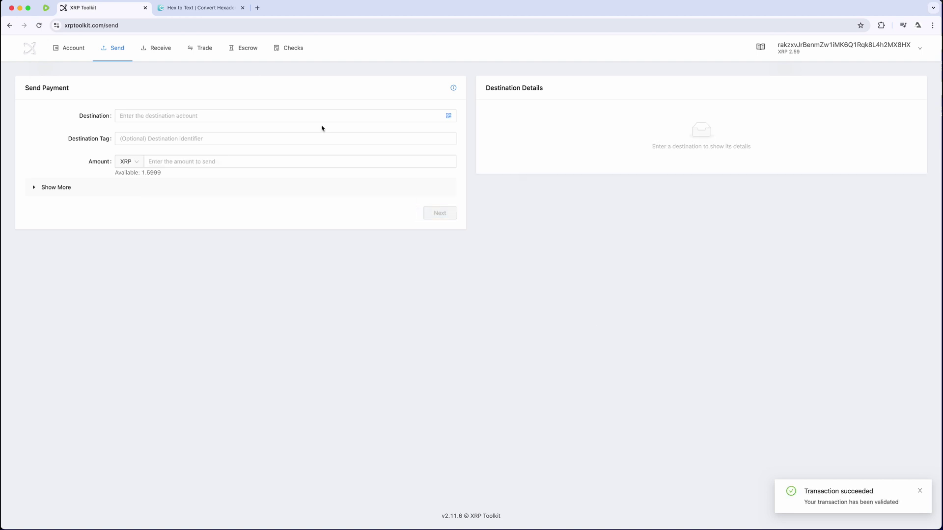
pyautogui.click(917, 48)
# Switch to the holder account, confirm its assets show 1,000,000,000 ELEWAY, and go to Trade
pyautogui.click(856, 74)
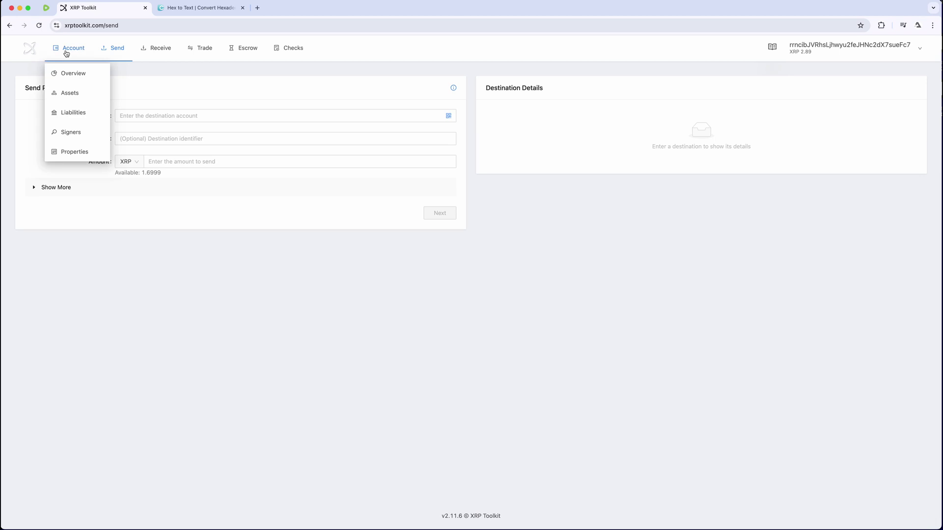
pyautogui.click(68, 48)
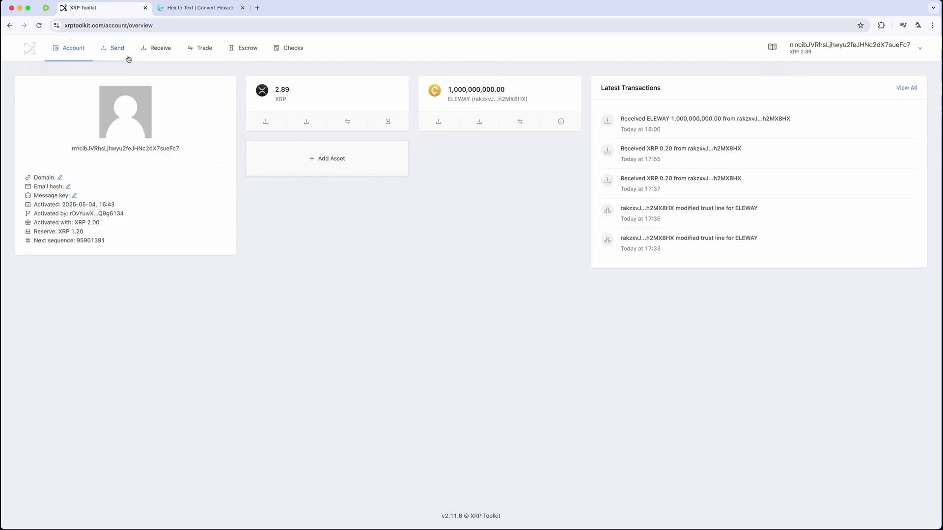
pyautogui.click(561, 121)
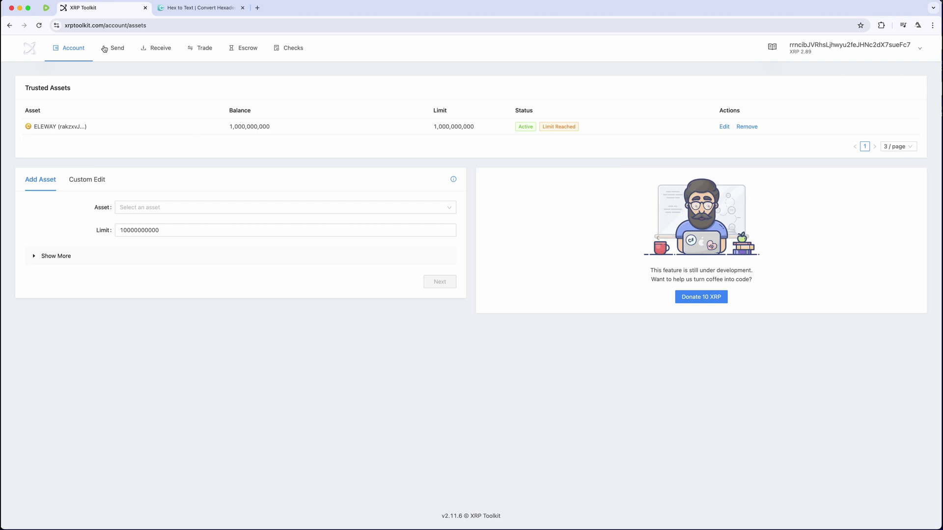
pyautogui.click(208, 50)
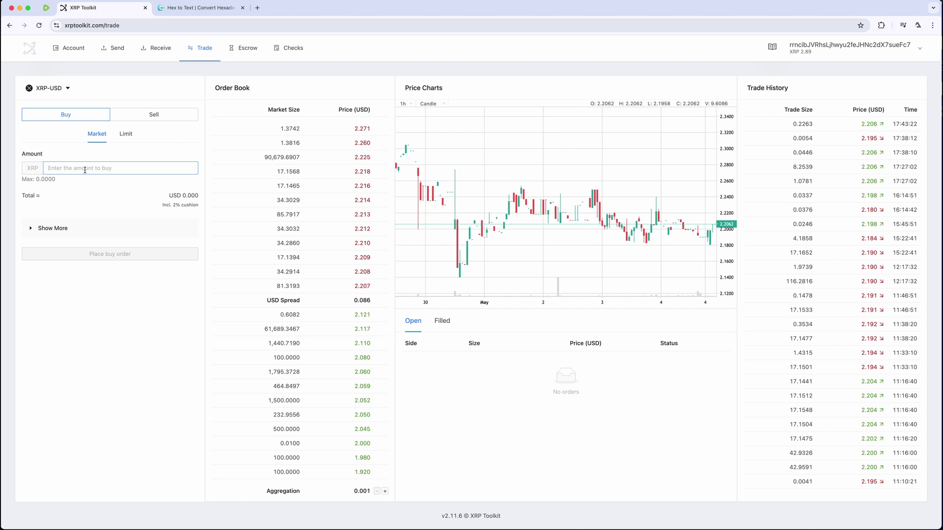
# Make it a limit sell order on the ELEWAY-XRP pair
pyautogui.click(159, 117)
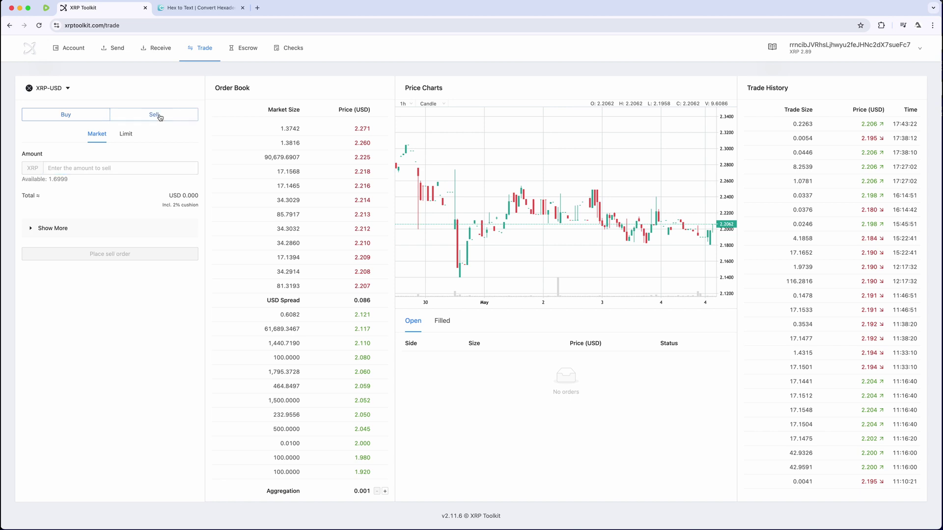
pyautogui.click(127, 135)
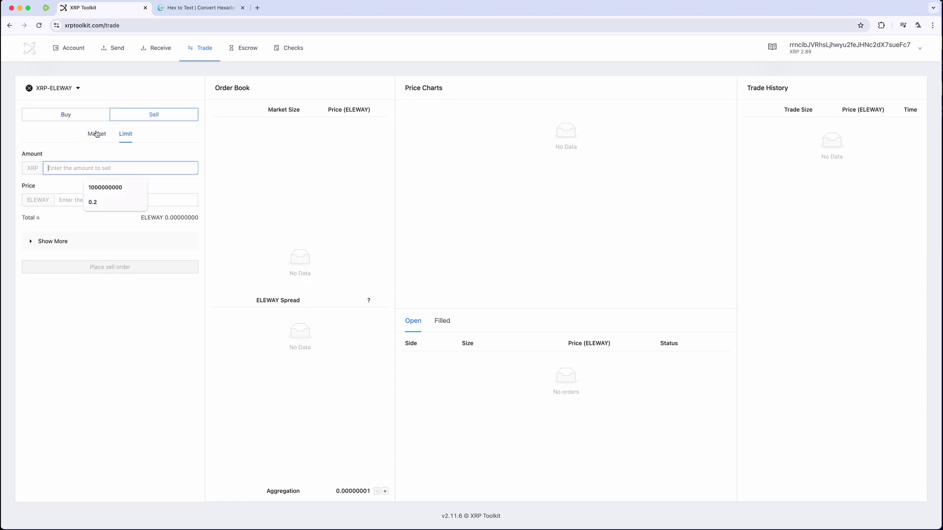
pyautogui.click(78, 89)
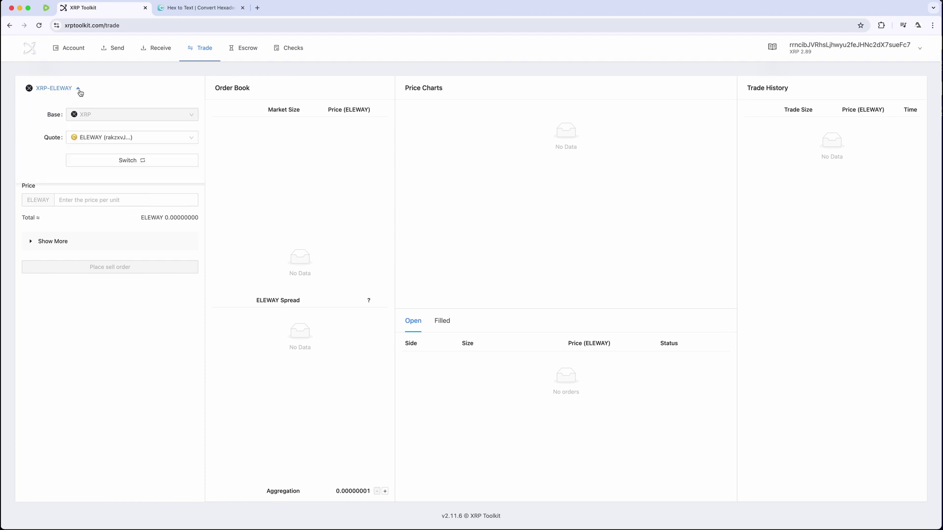
pyautogui.click(125, 160)
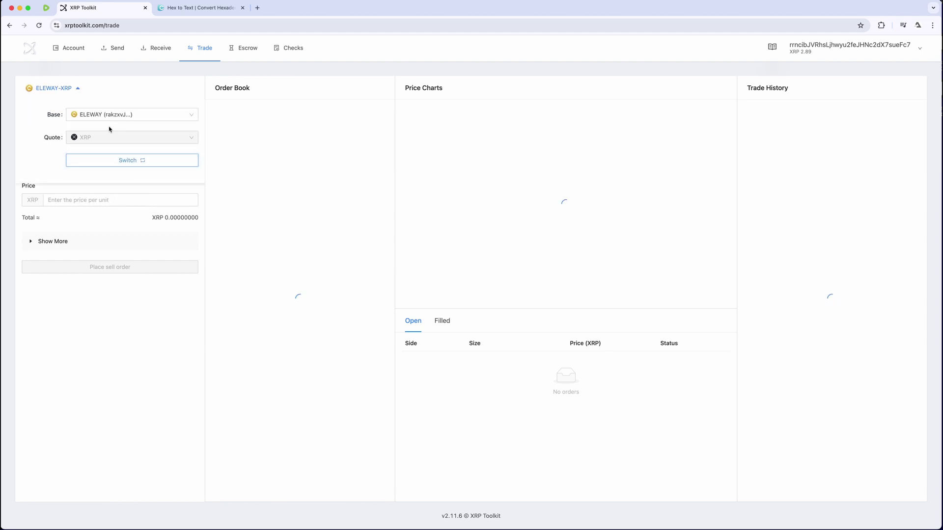
pyautogui.click(111, 195)
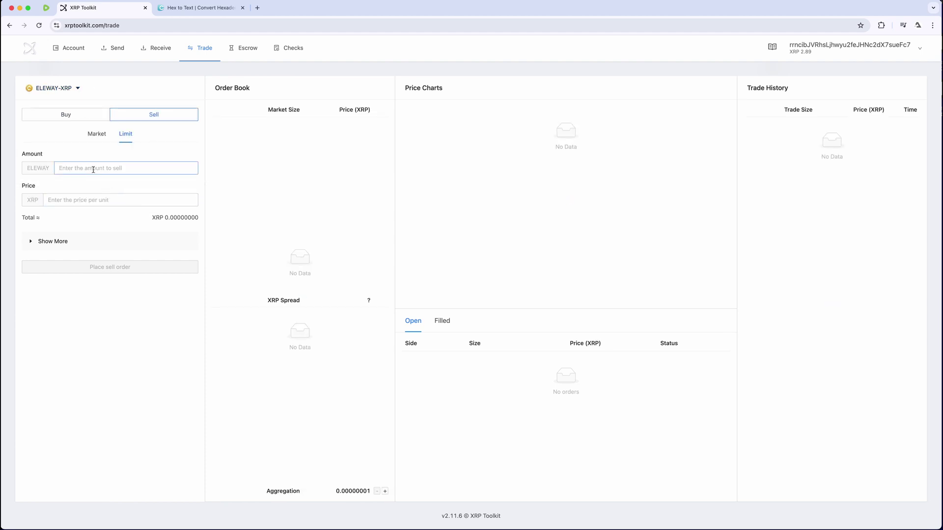
# Enter amount 10 ELEWAY at price 1 XRP and place the sell order
pyautogui.click(99, 171)
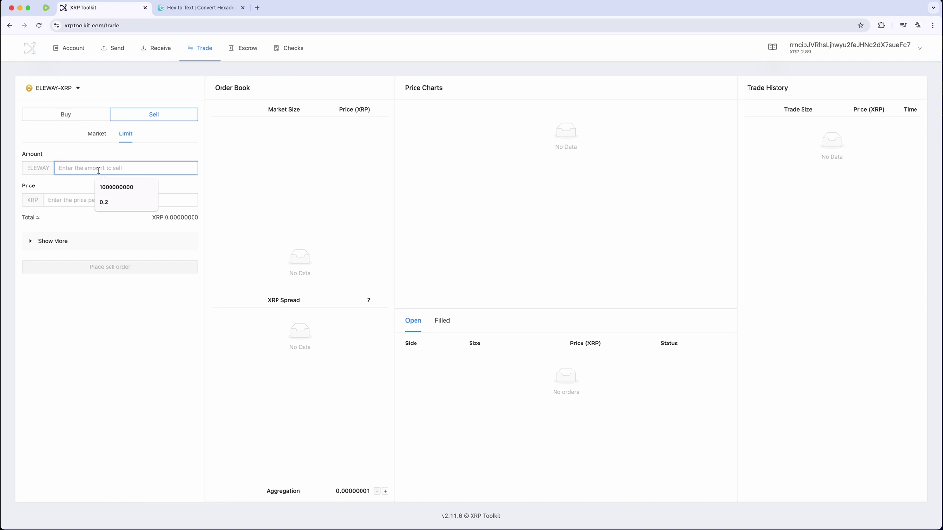
pyautogui.write('10')
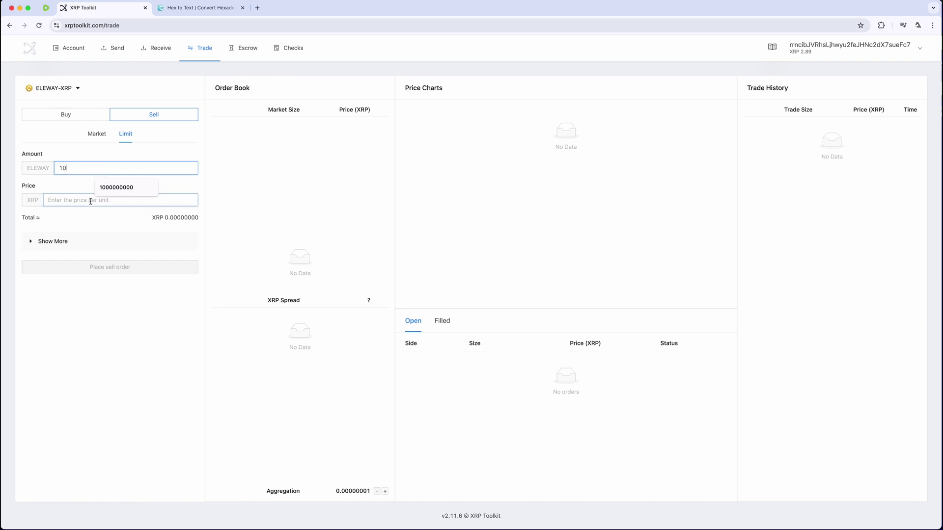
pyautogui.click(101, 199)
pyautogui.write('1')
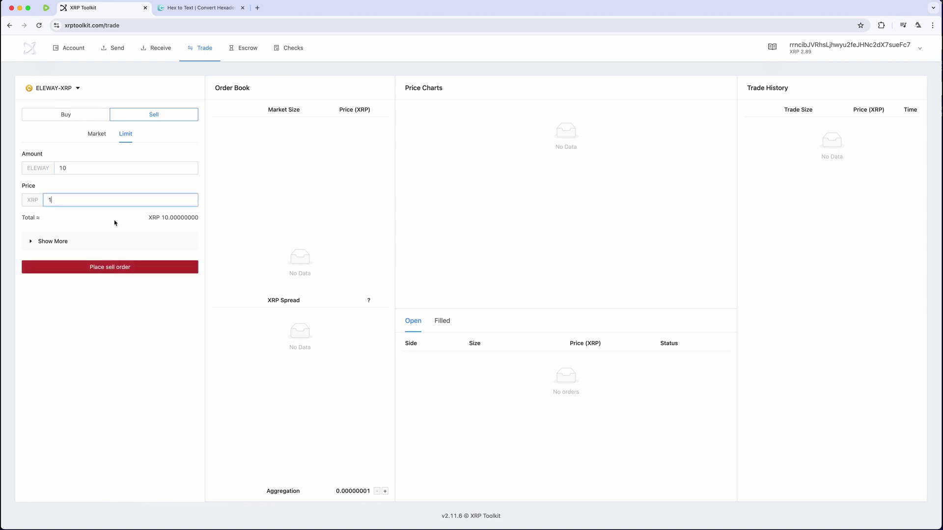
pyautogui.click(115, 219)
pyautogui.click(112, 269)
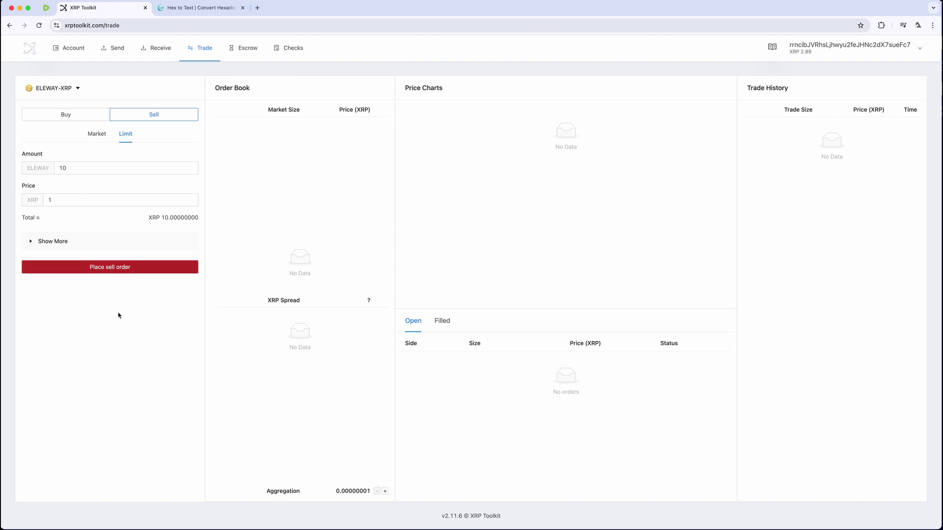
pyautogui.moveTo(68, 53)
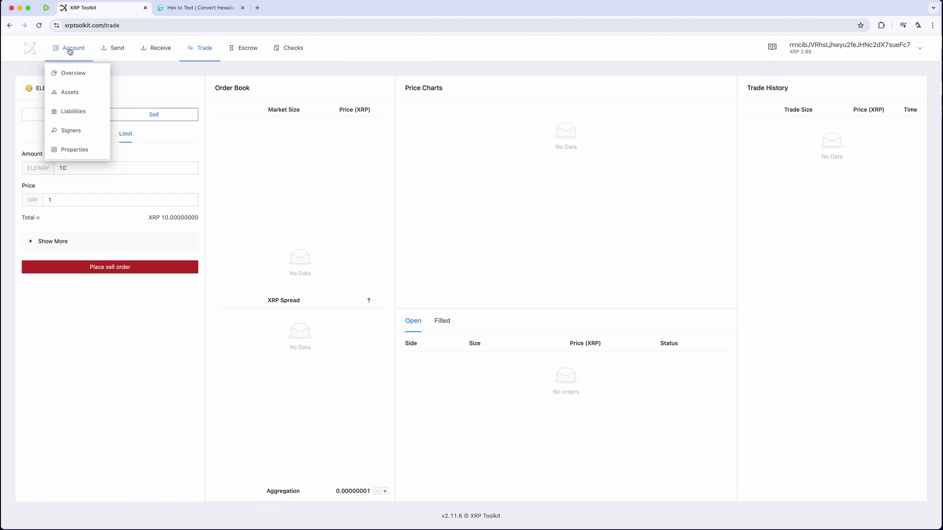